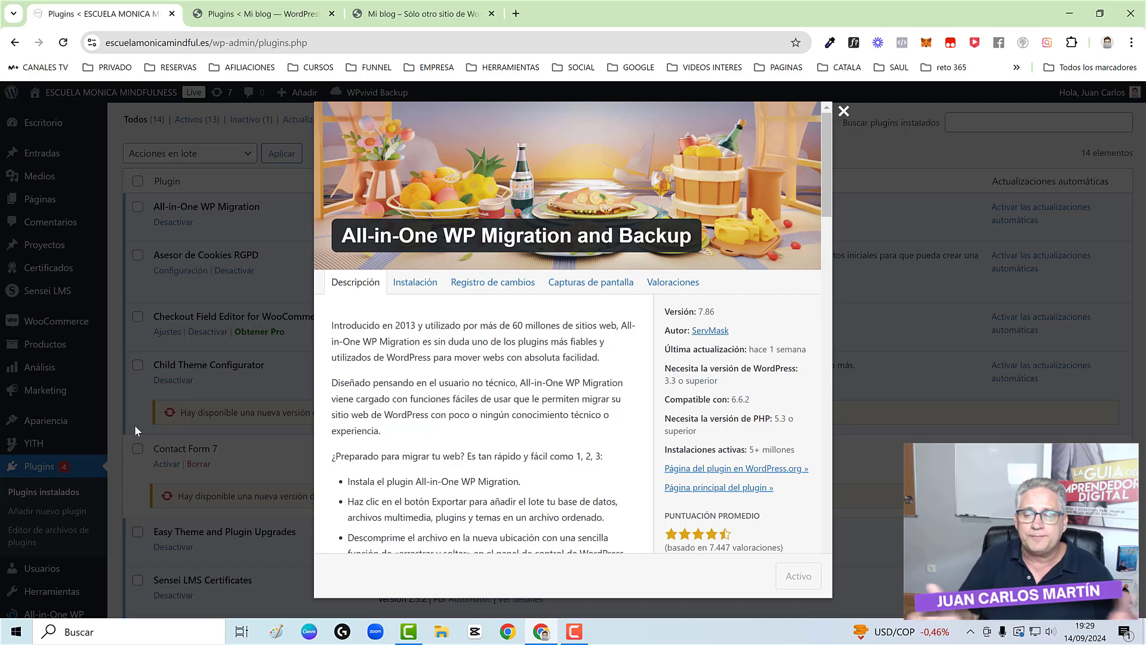
- Read the WPvivid Backup Plugin details on zentifika.com, then view the 'Mi blog' front page
click(300, 4)
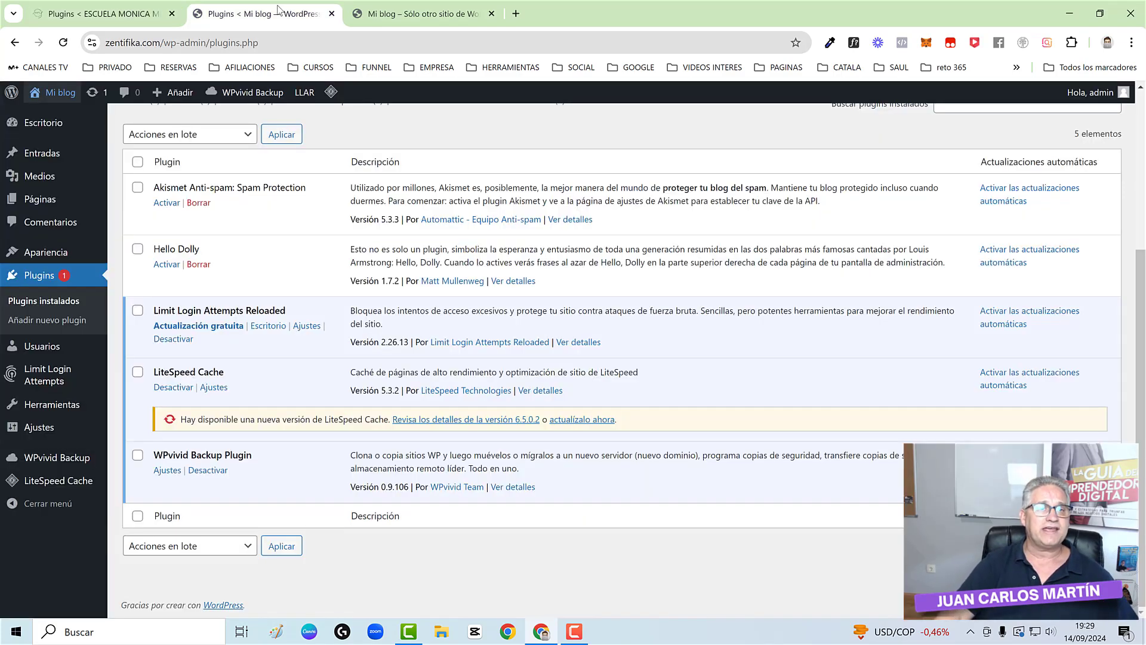
click(366, 4)
click(298, 11)
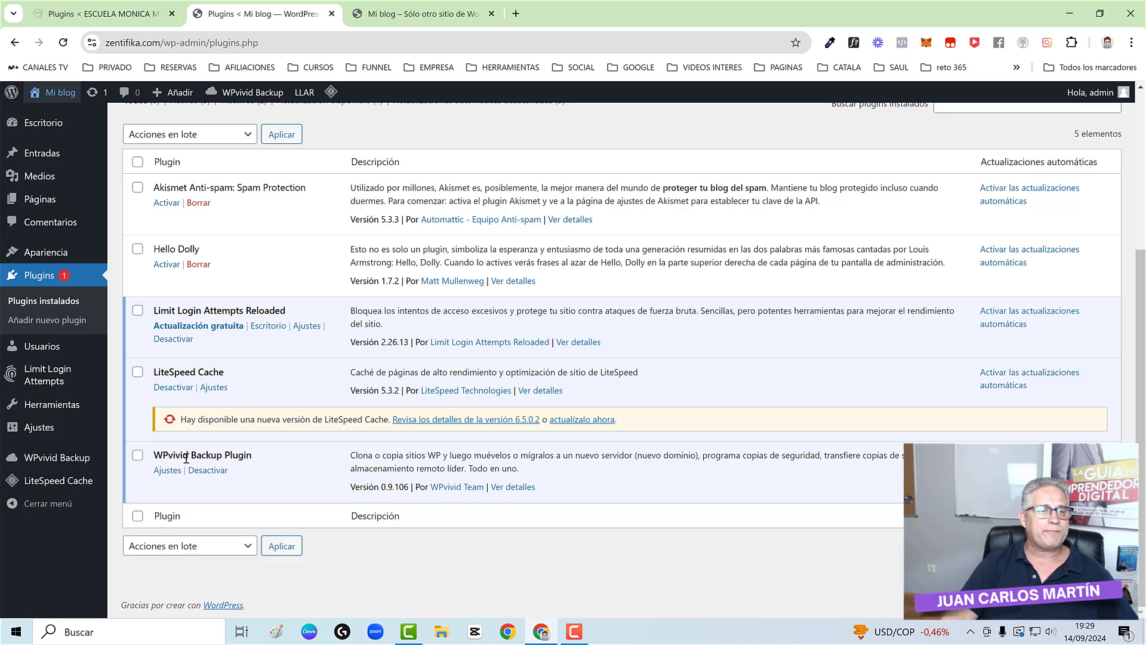
click(503, 488)
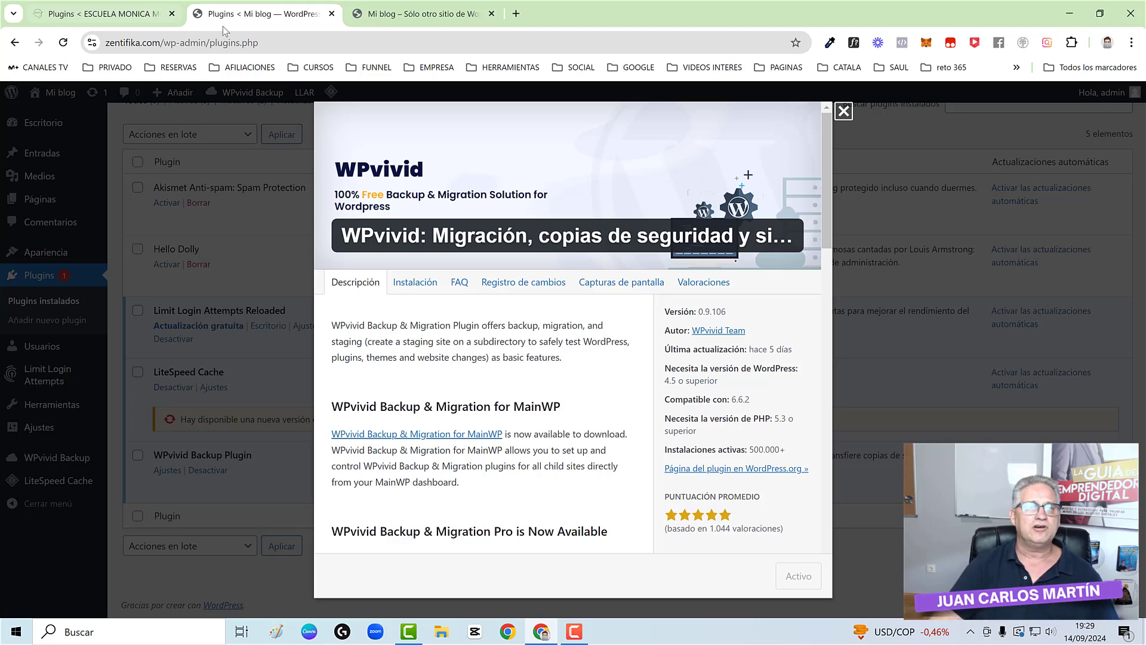
click(397, 19)
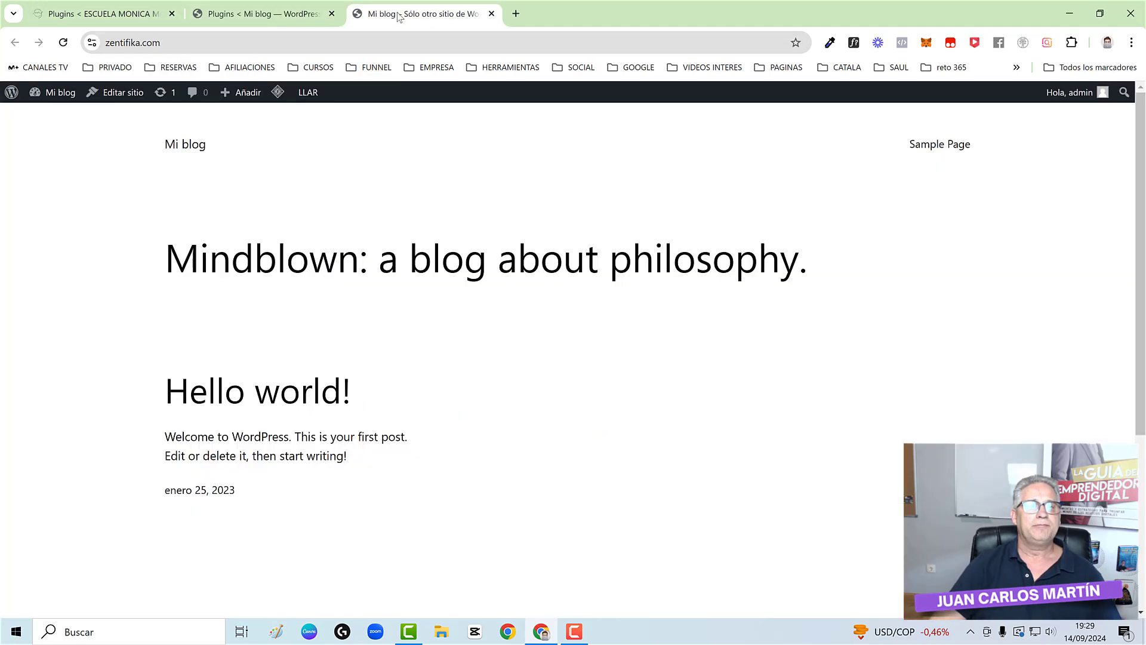
- Load the escuelamonicamindful.es homepage by trimming /wp-admin/plugins.php from the address, and scroll through it
click(125, 15)
drag(210, 42, 307, 42)
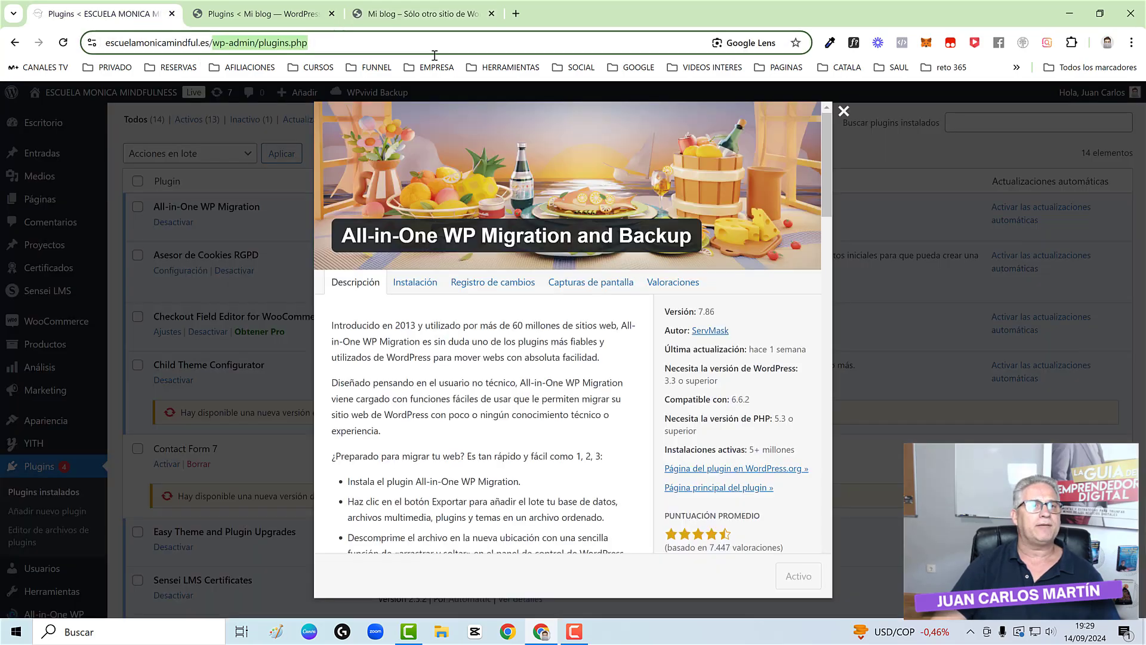
key(BackSpace)
key(Return)
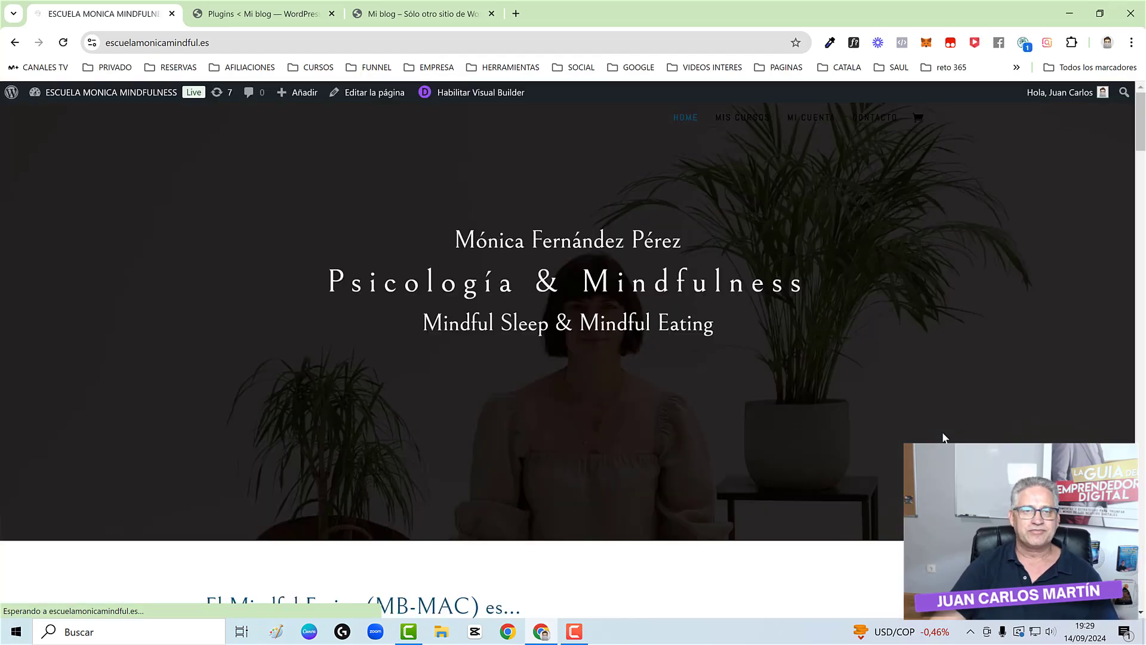
scroll(665, 422, down, 12)
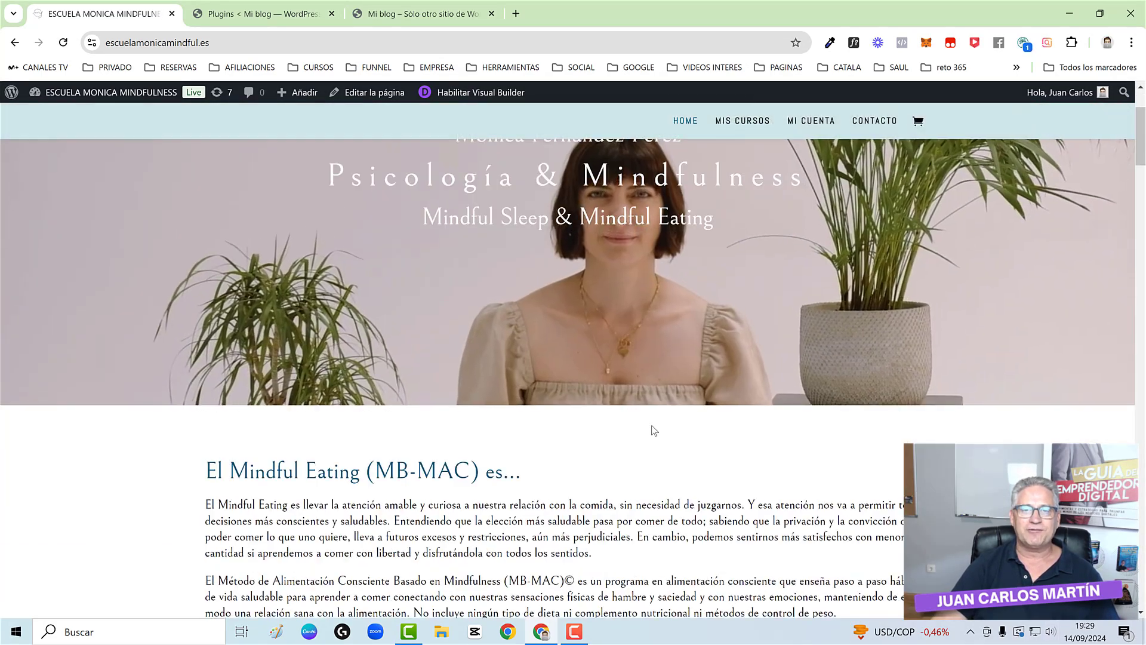
scroll(650, 426, up, 12)
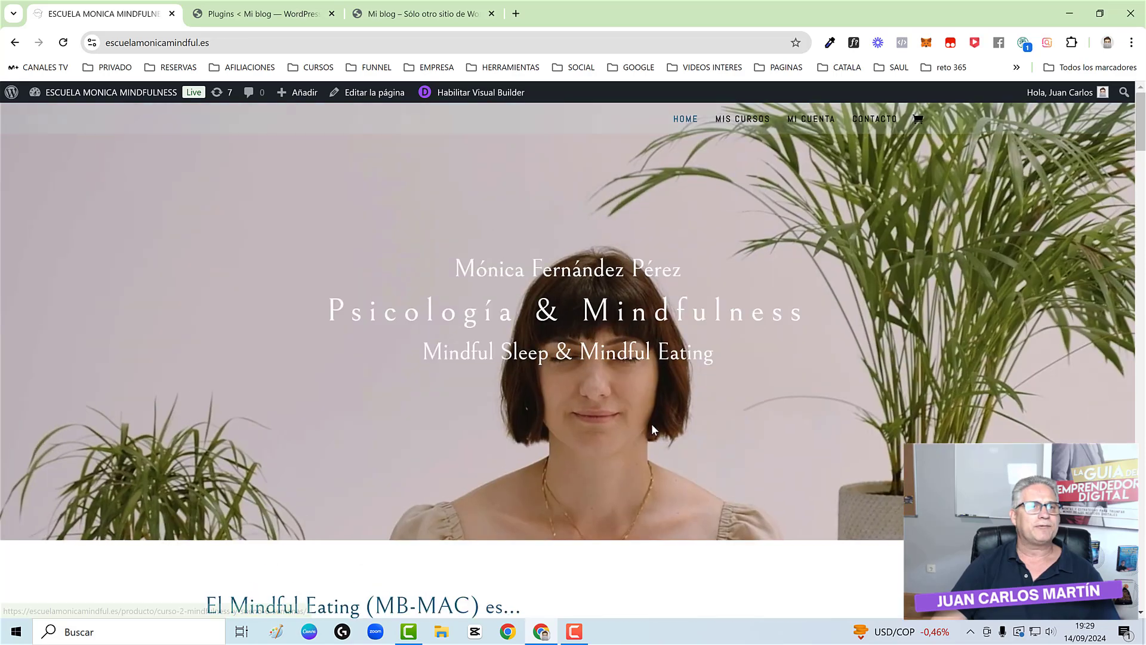
- Compare it with the zentifika.com blog, then open escuelamonicamindful.es's Escritorio dashboard
click(428, 18)
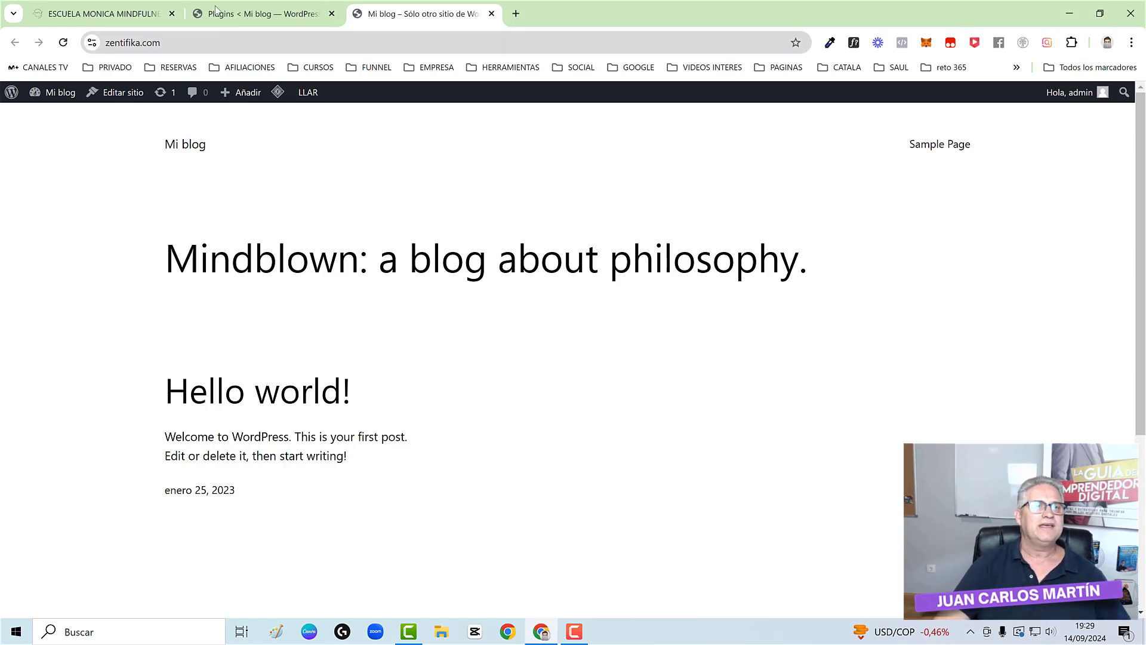
click(119, 13)
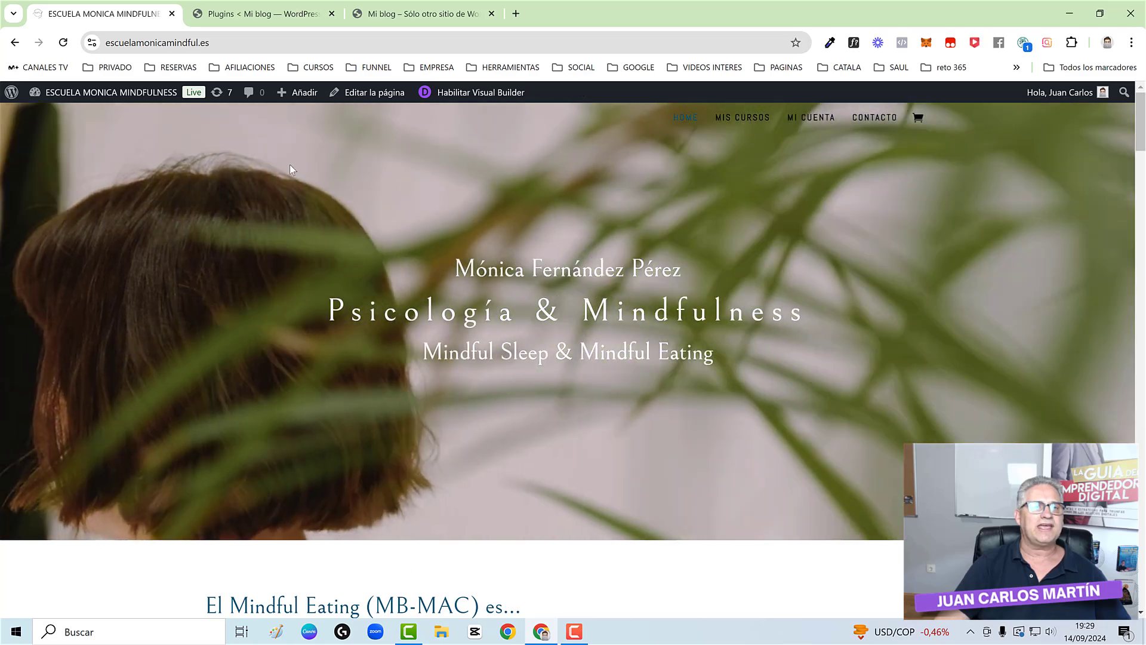
mouse_move(124, 94)
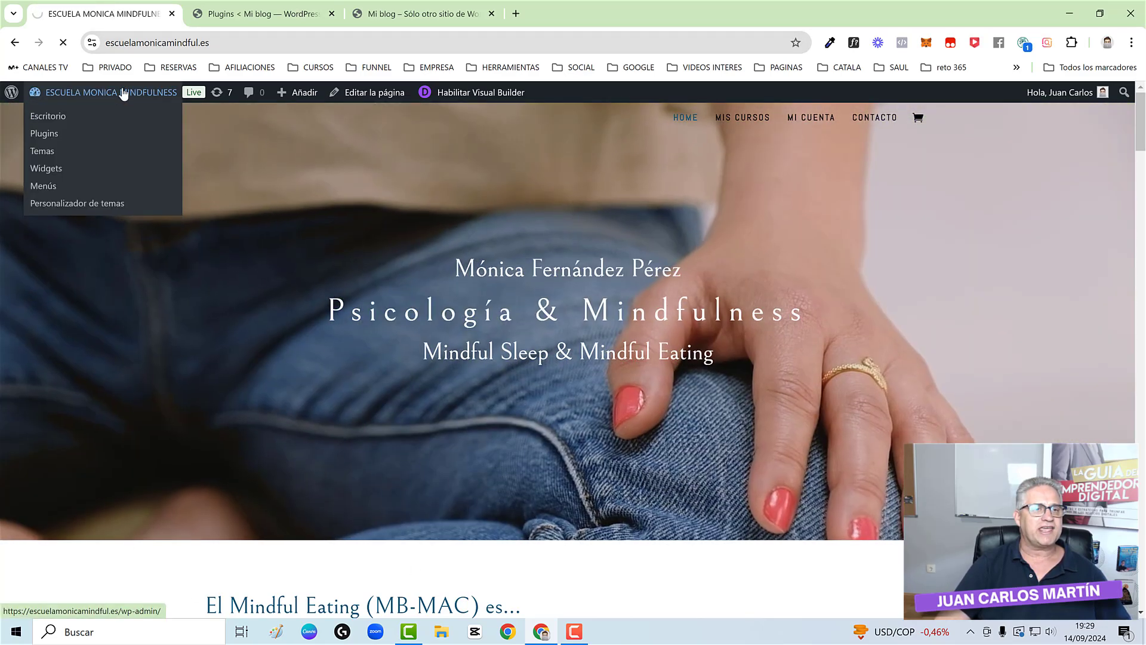
click(124, 93)
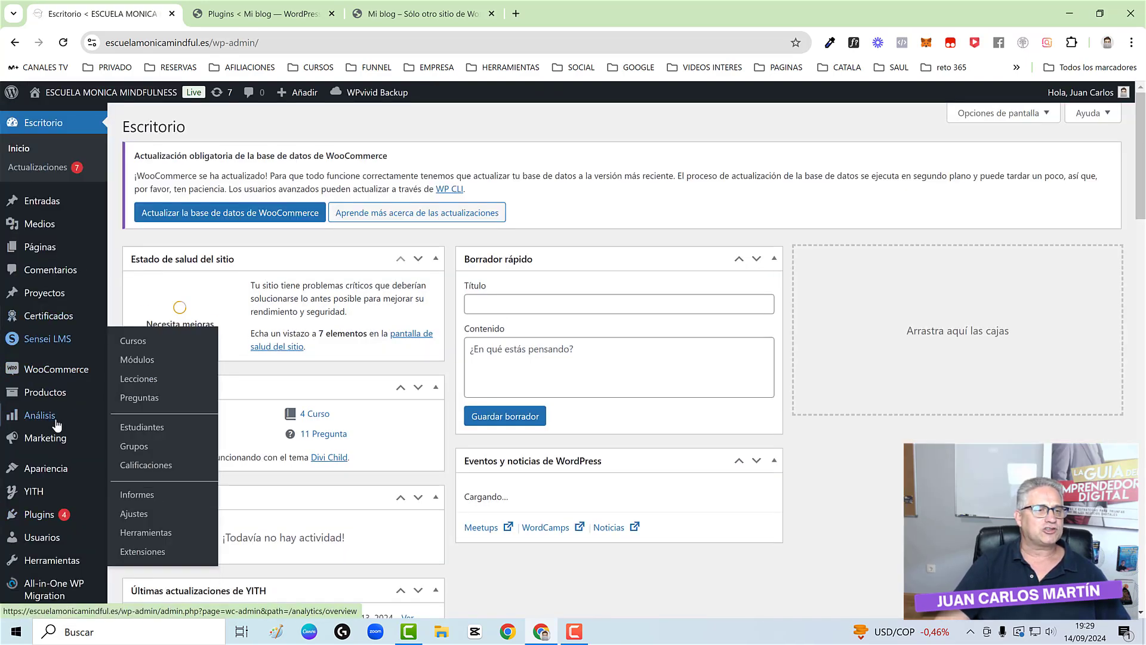
- Search Añadir nuevo plugin for 'WPvivid', then open the already-active WPvivid Backup page on escuelamonicamindful.es
click(37, 514)
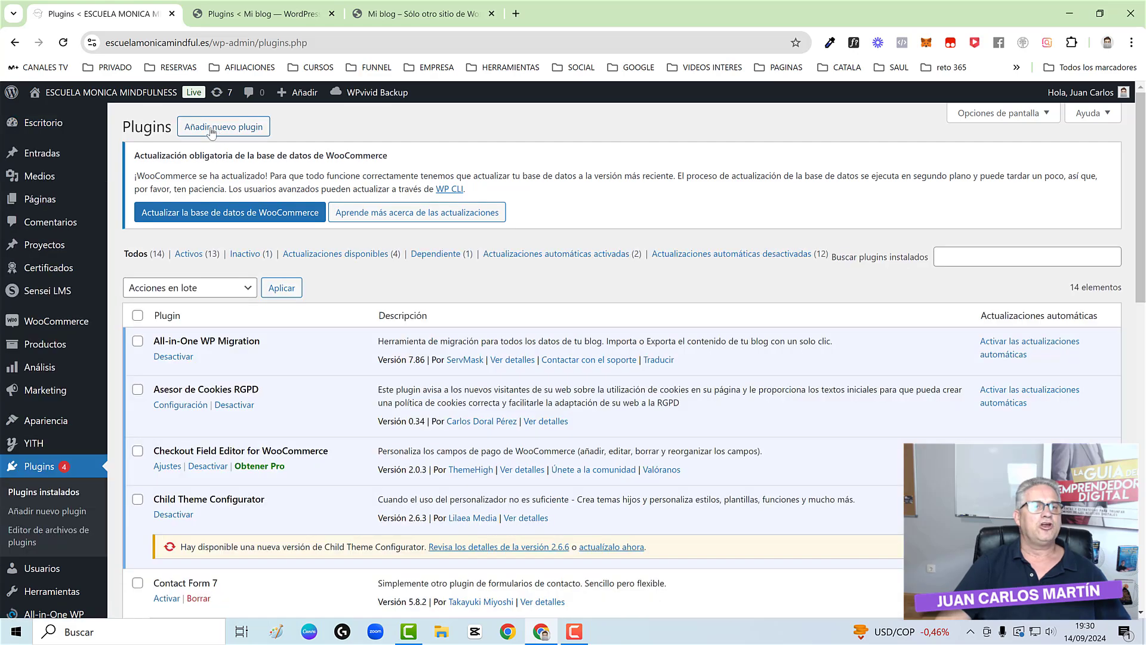
click(212, 127)
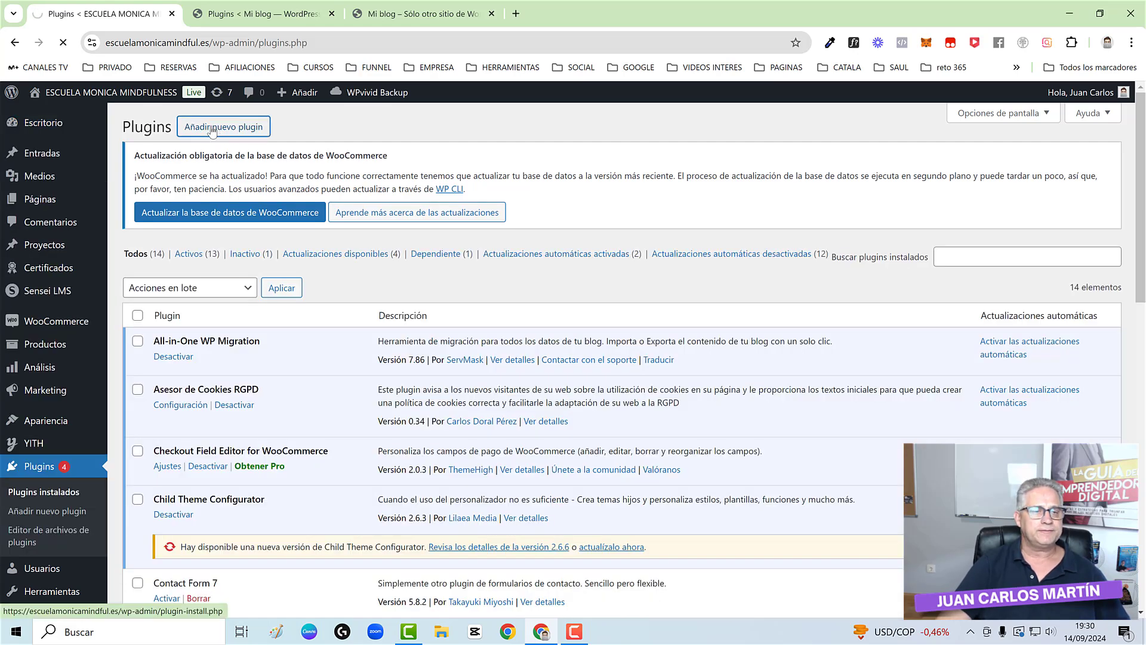
click(941, 159)
text(W)
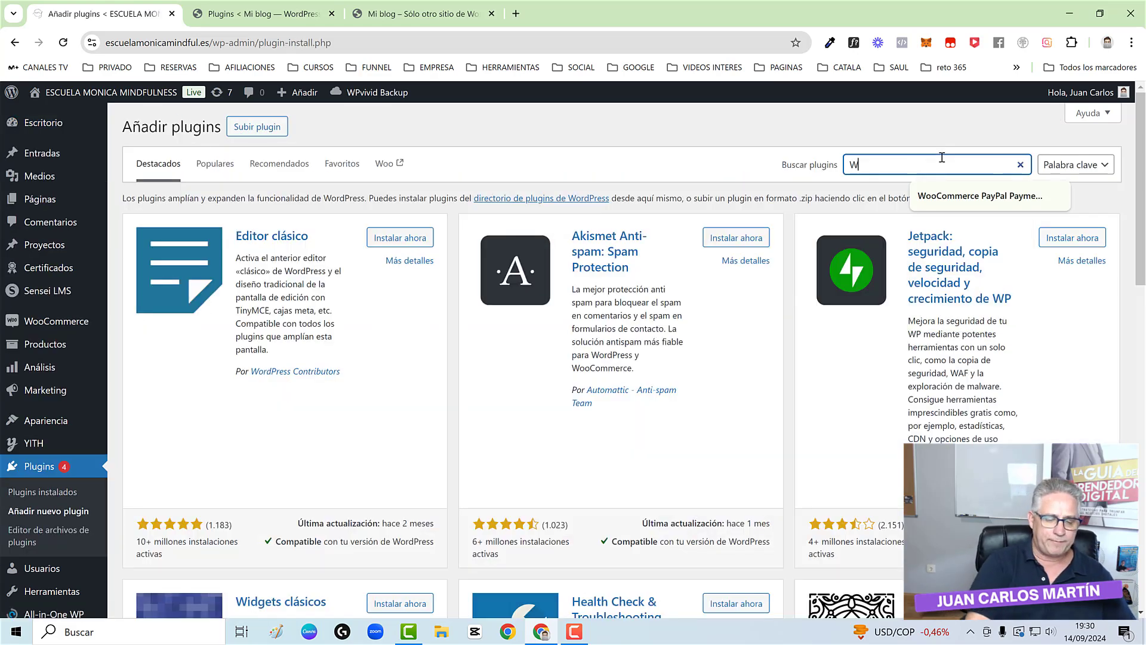
text(Pvivi)
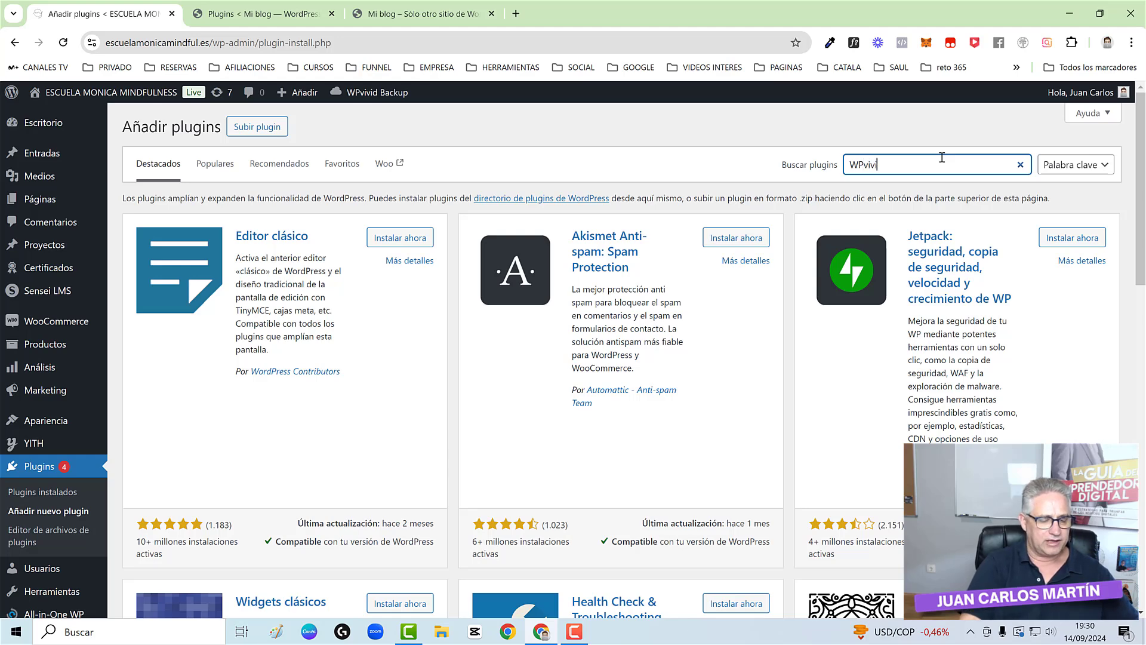
text(d)
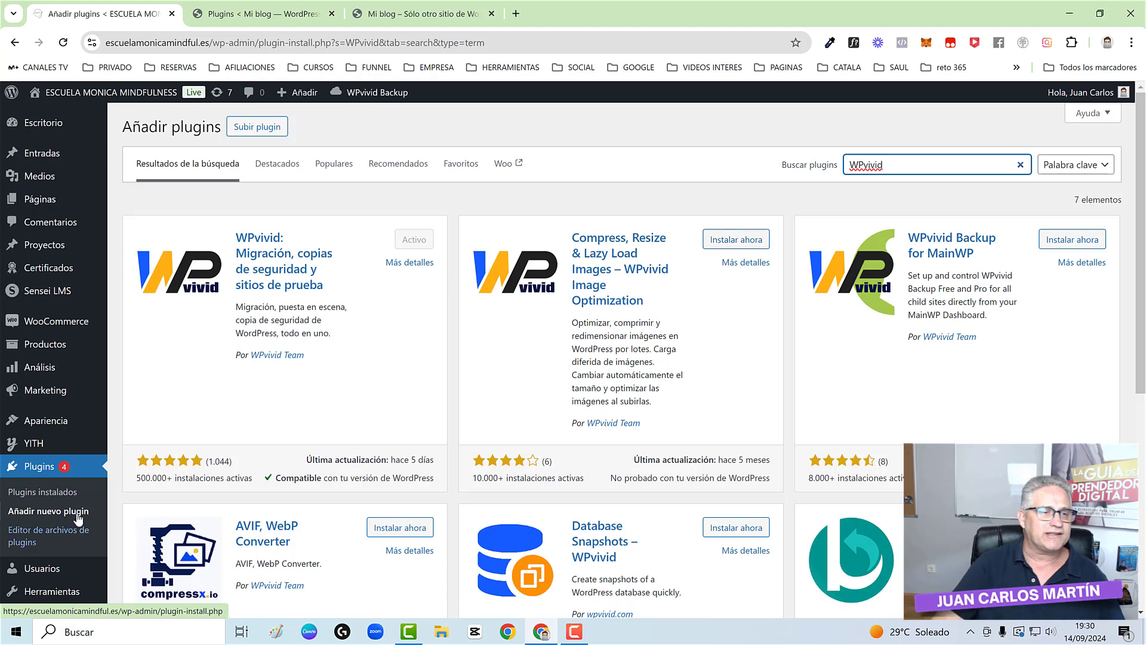
scroll(78, 519, down, 2)
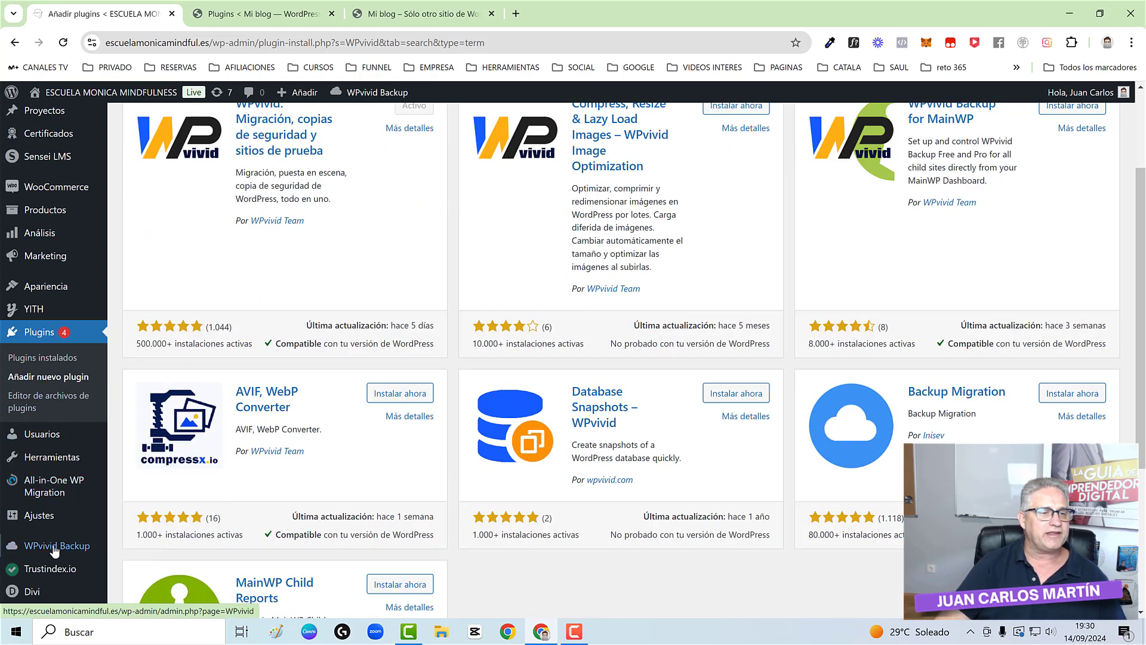
mouse_move(55, 551)
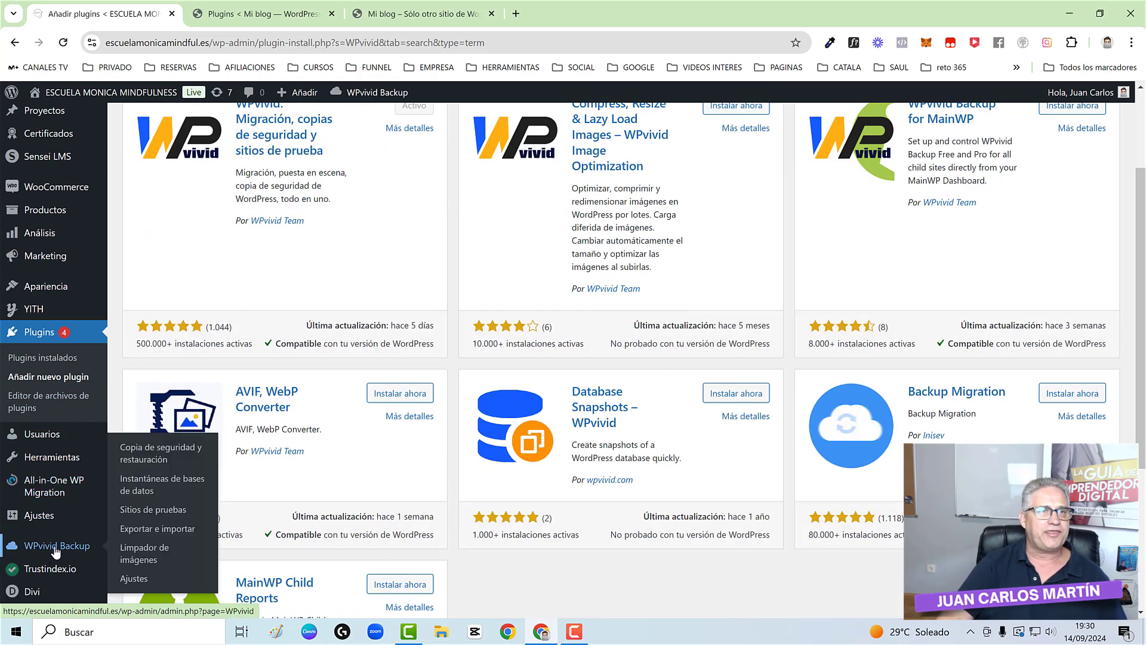
click(55, 551)
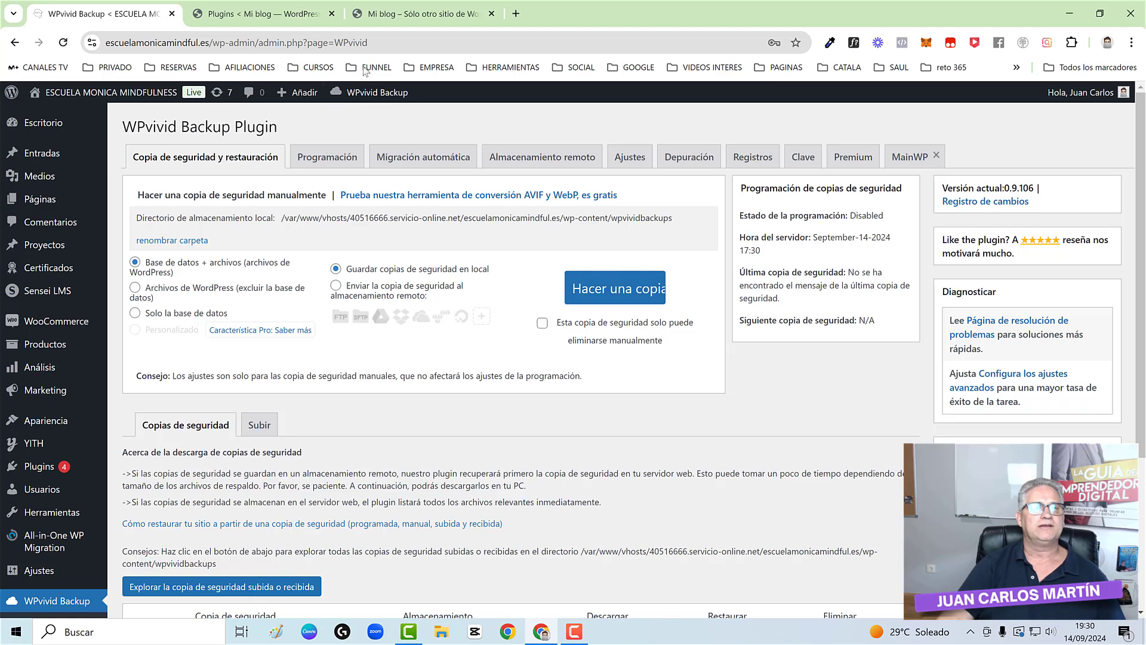
- Close the duplicate plugins tab and open zentifika.com's WPvivid Backup page, showing the 424.40 MB backup
click(332, 14)
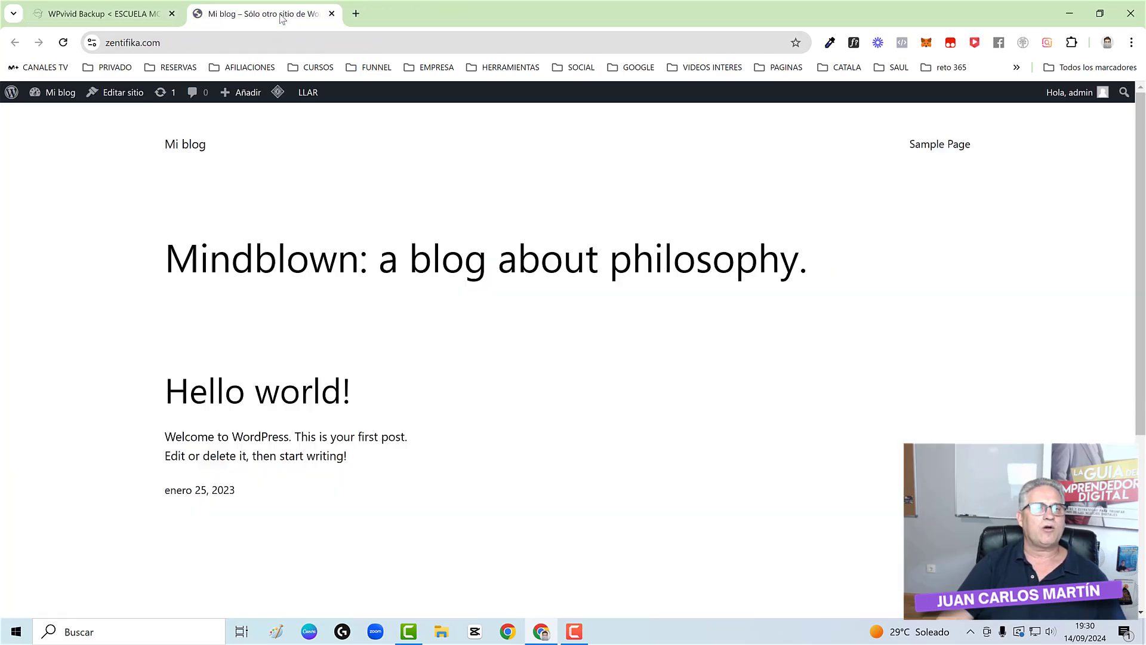
click(64, 100)
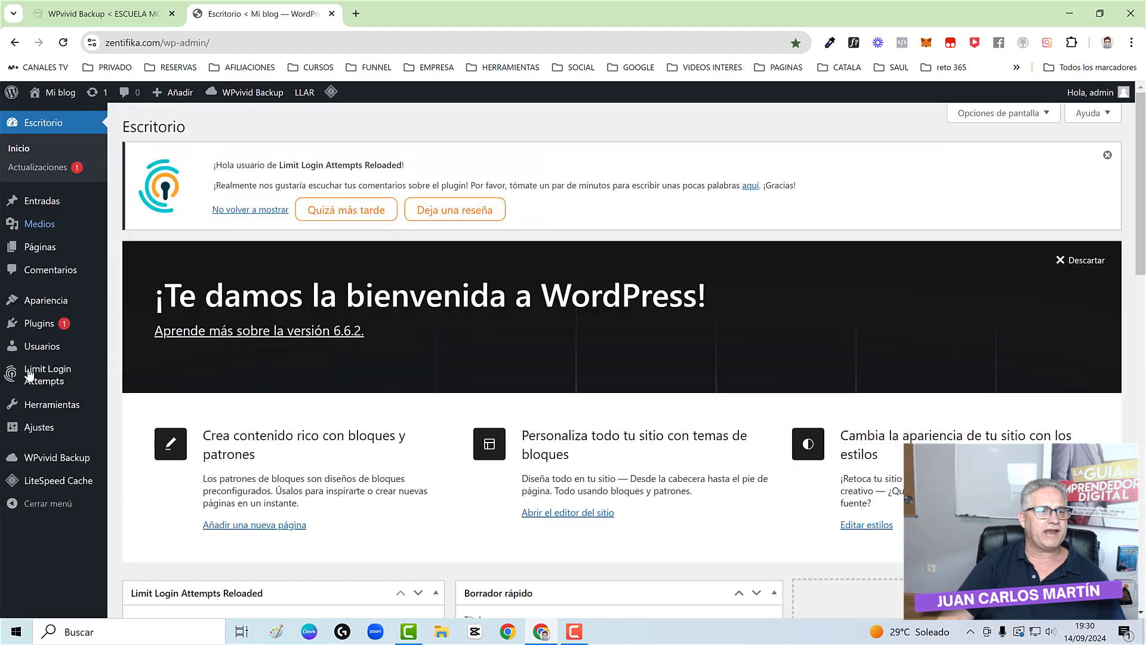
mouse_move(47, 327)
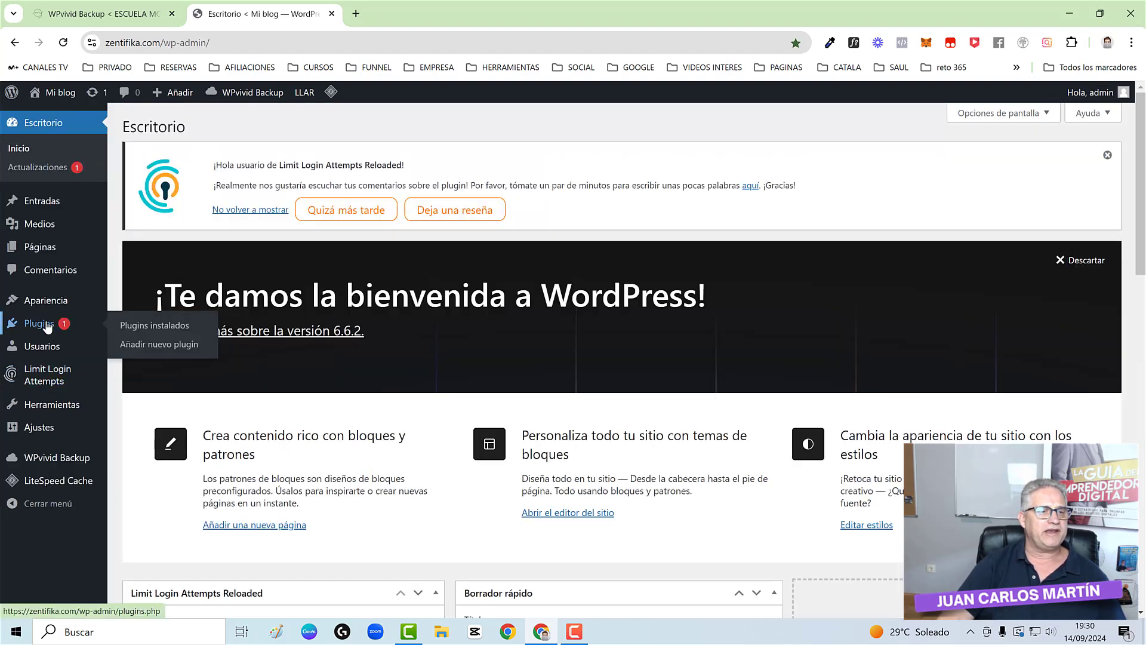
click(149, 325)
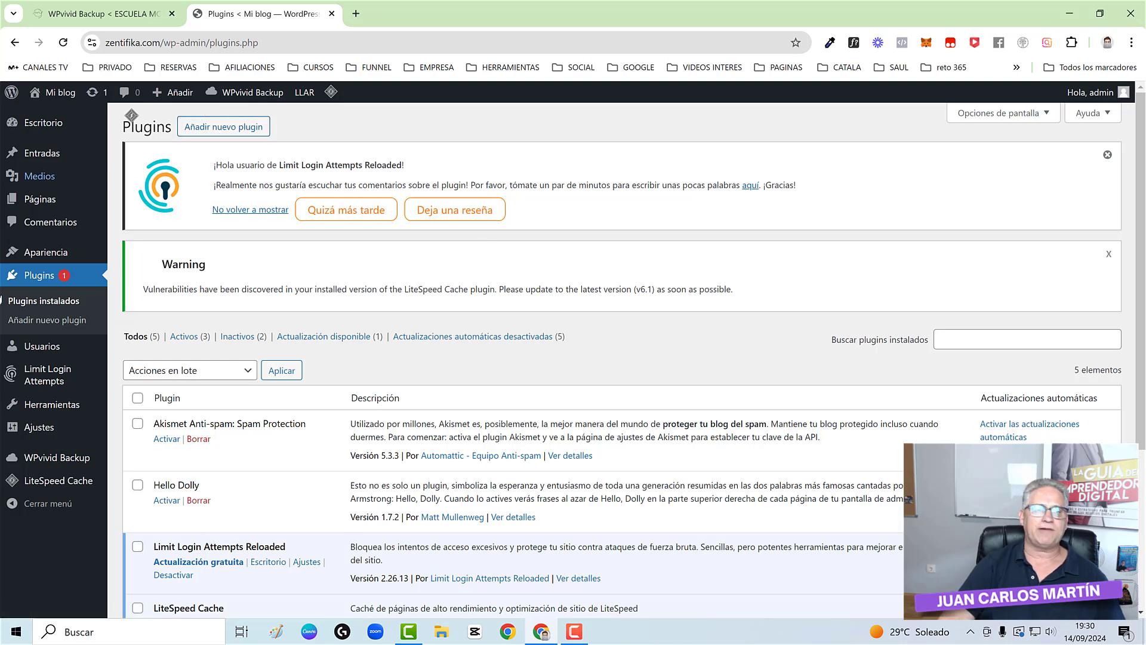
click(53, 460)
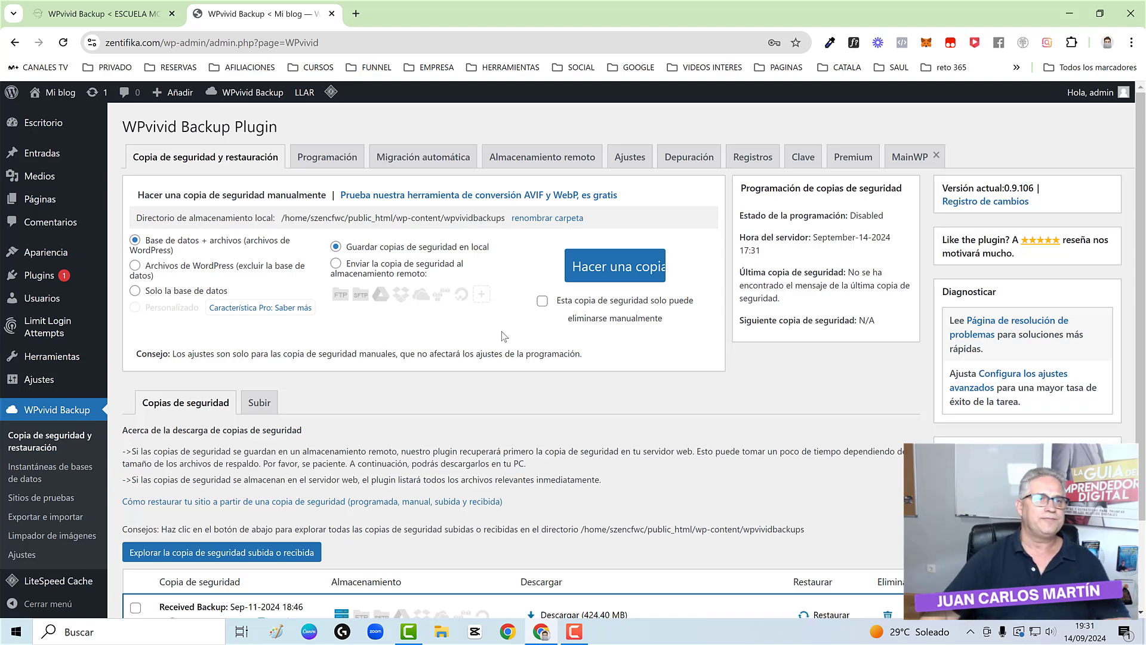
key(ctrl+Tab)
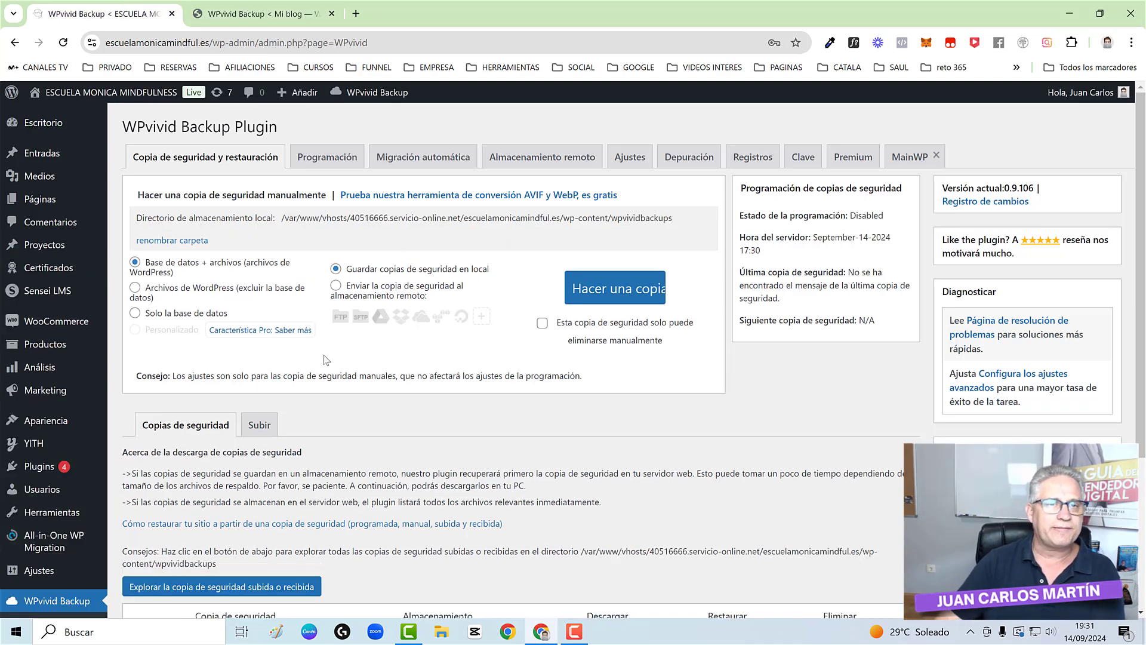
click(256, 17)
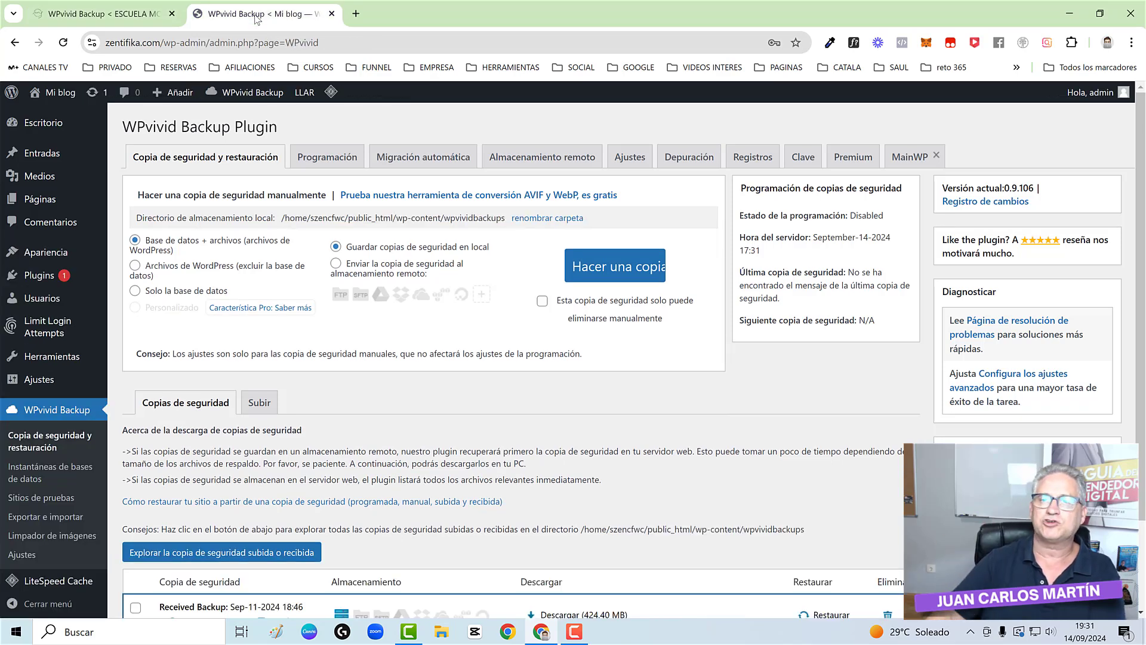
- Generate a new migration key in zentifika.com's WPvivid and copy it
click(804, 158)
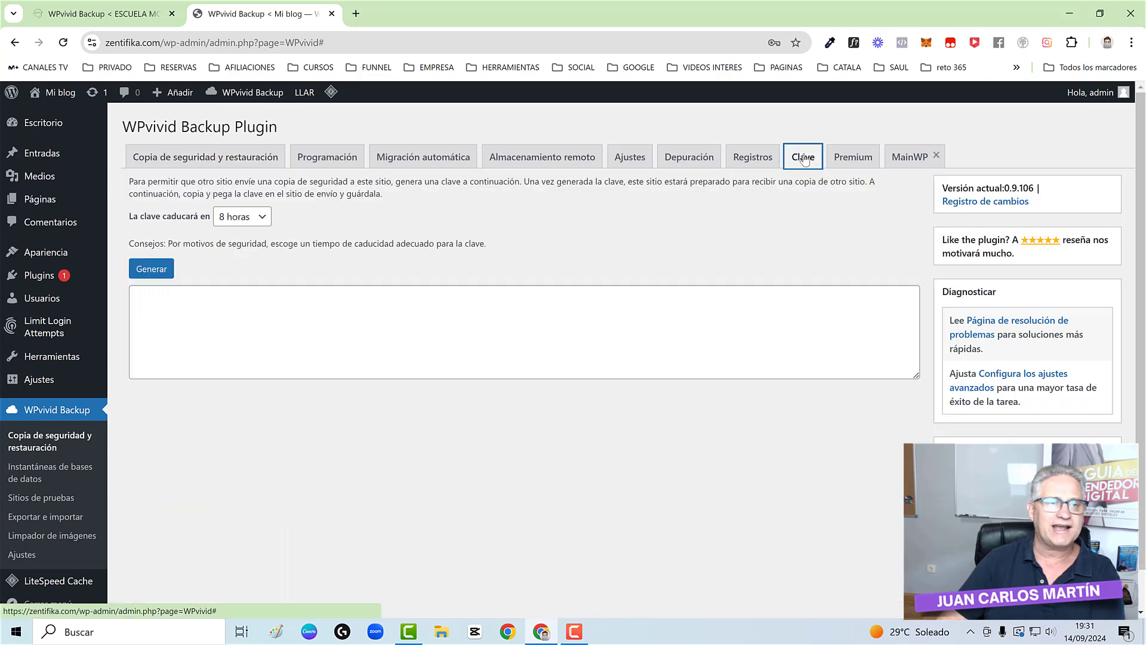
click(152, 270)
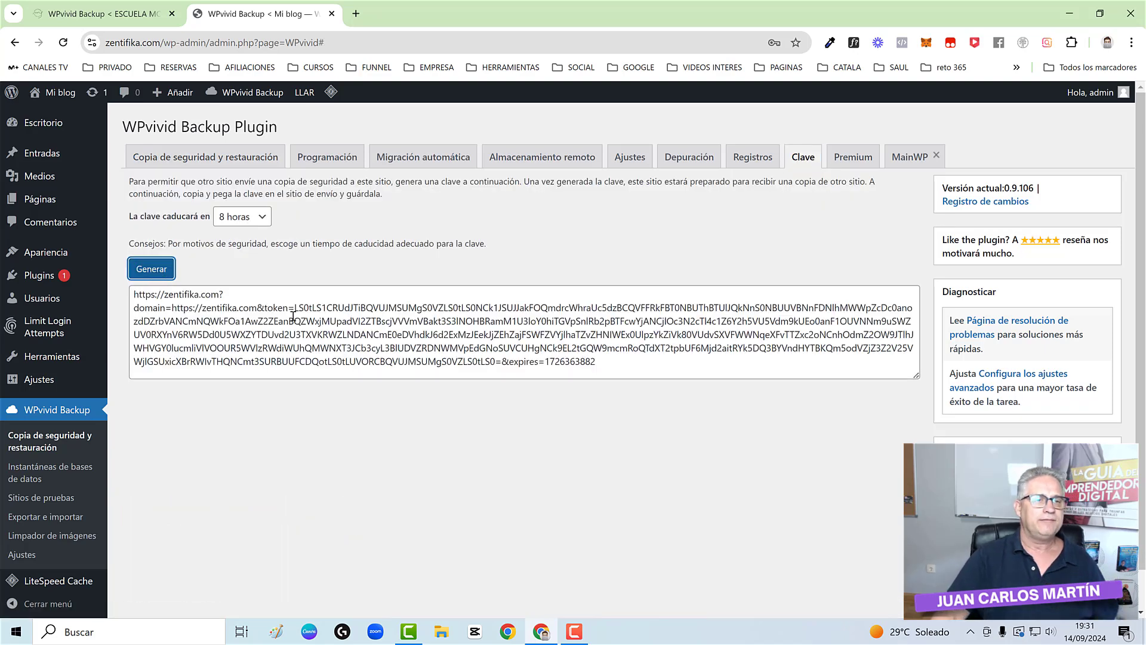
triple_click(237, 326)
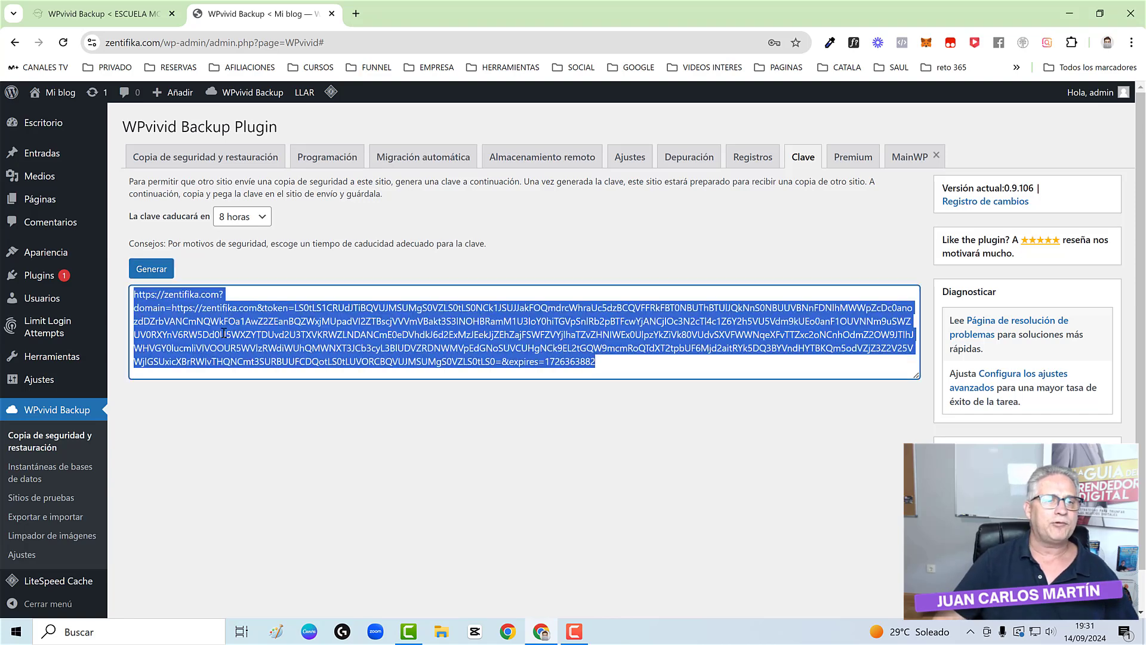
right_click(223, 333)
click(235, 106)
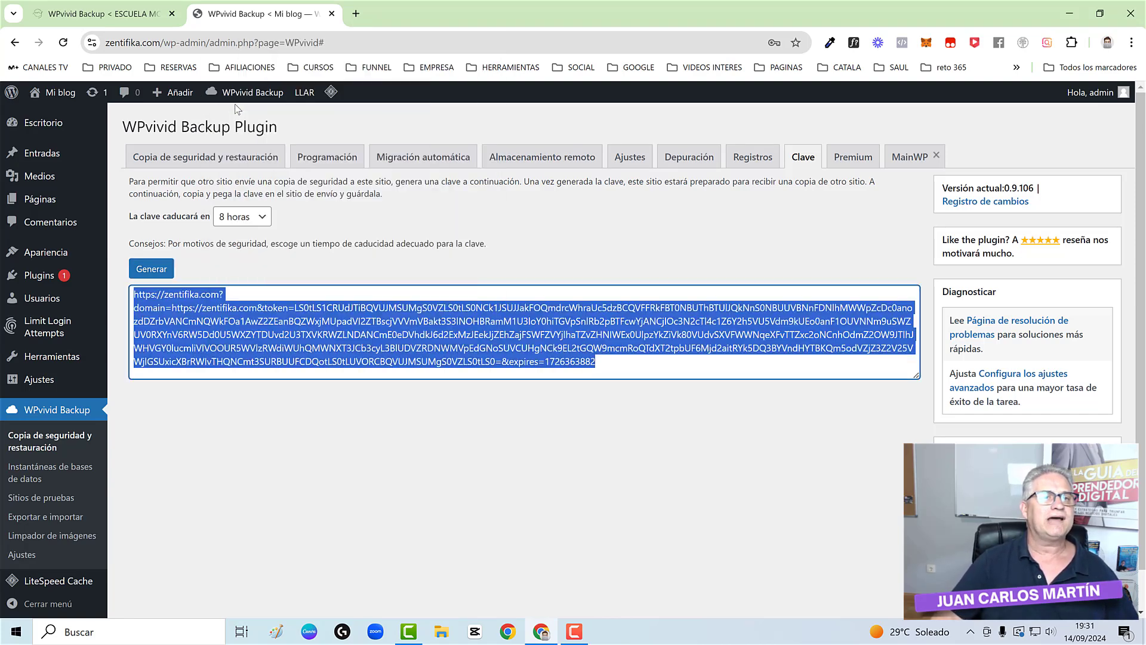
- Paste the key into escuelamonicamindful.es's Migración automática panel and save it
click(98, 11)
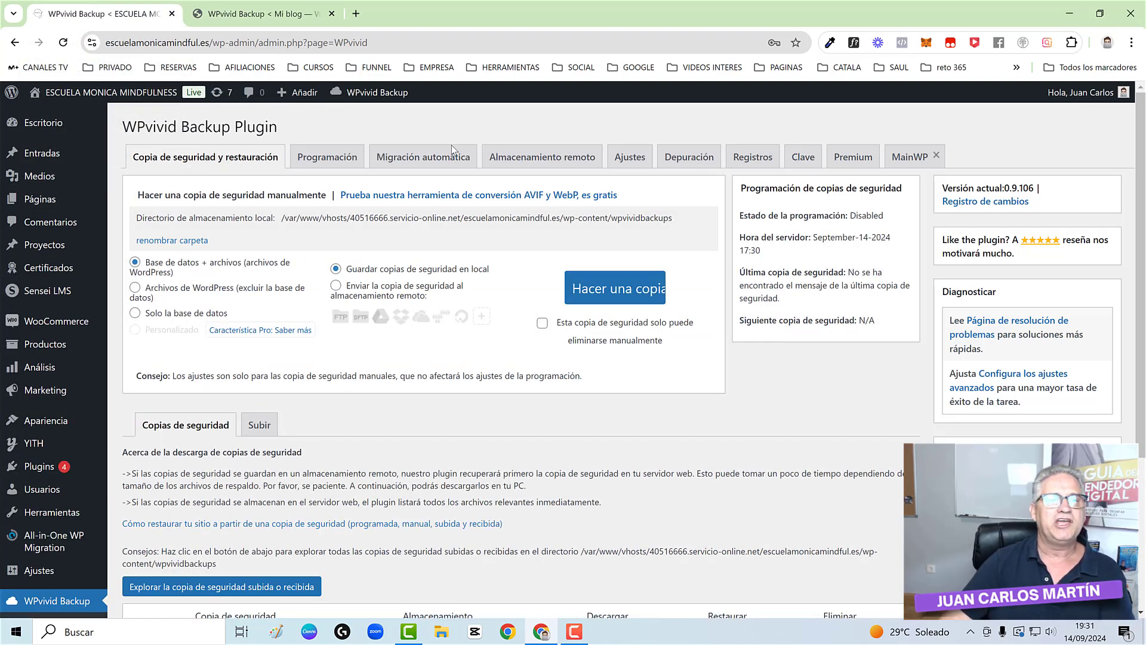
click(420, 162)
click(249, 258)
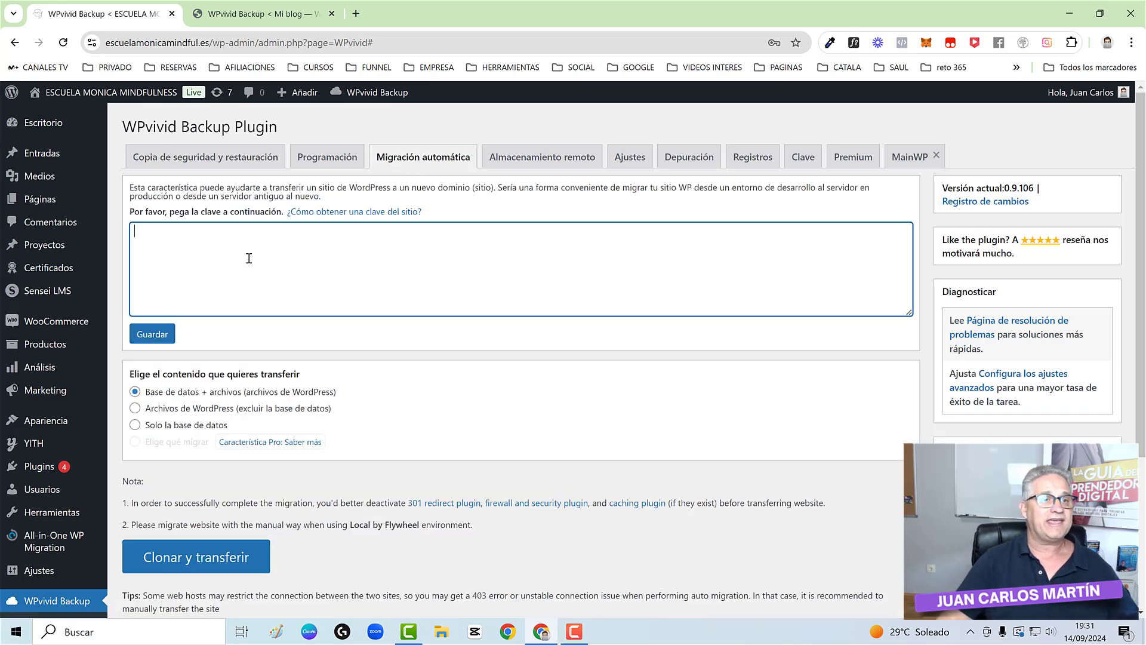
key(ctrl+v)
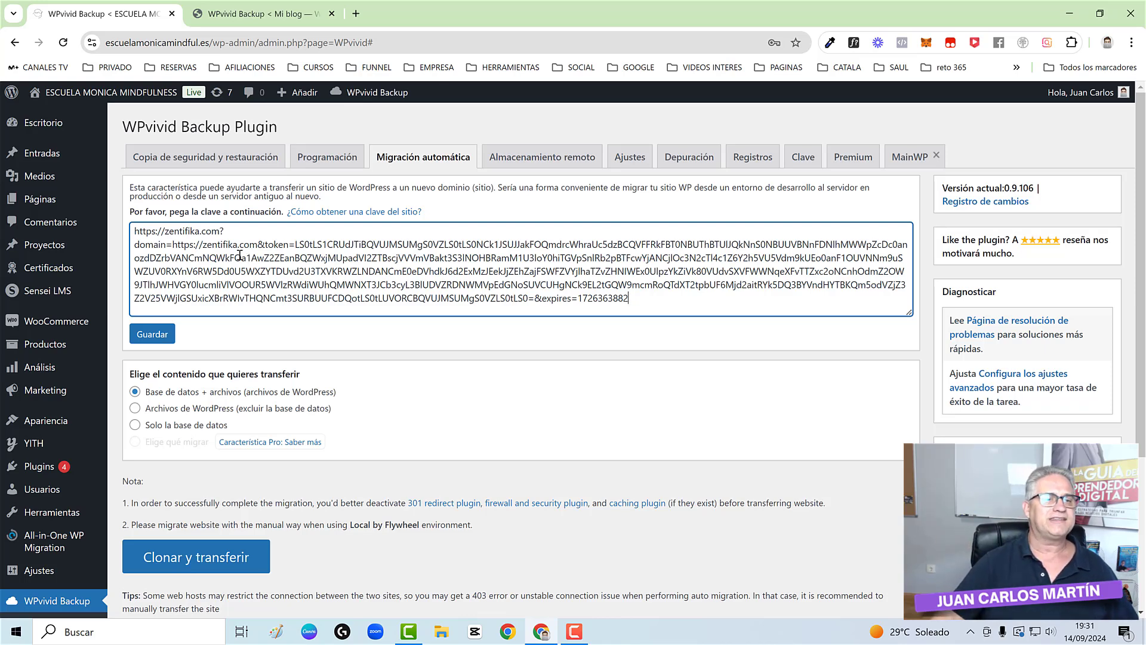
click(156, 336)
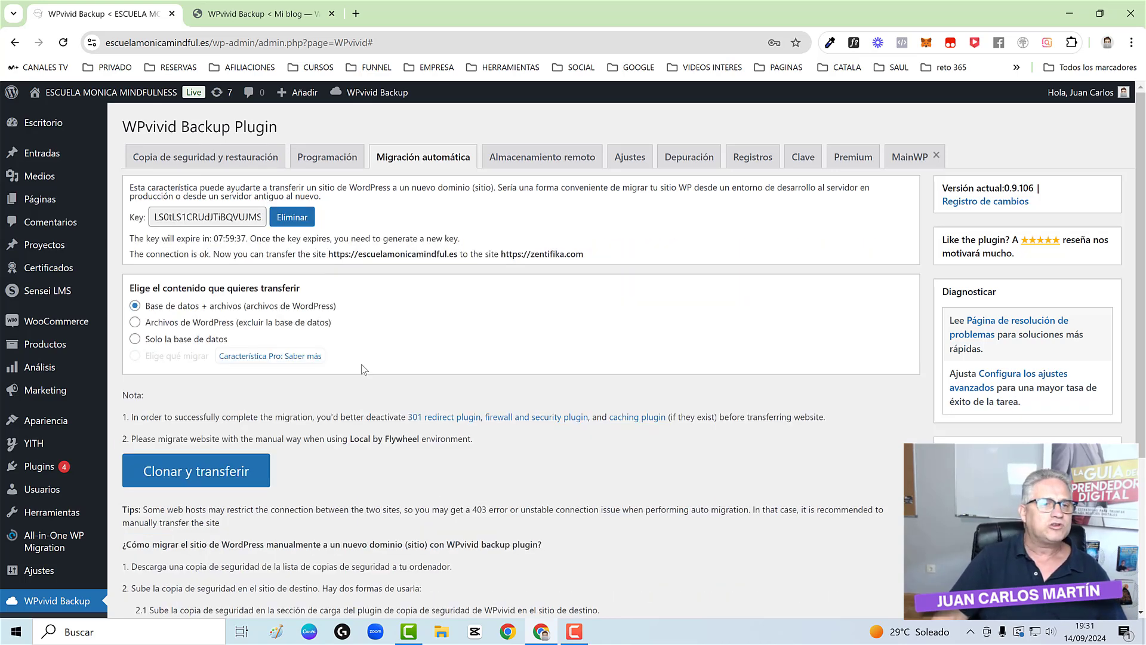
- Start Clonar y transferir to zentifika.com and monitor both sites until the backup task finishes
click(200, 476)
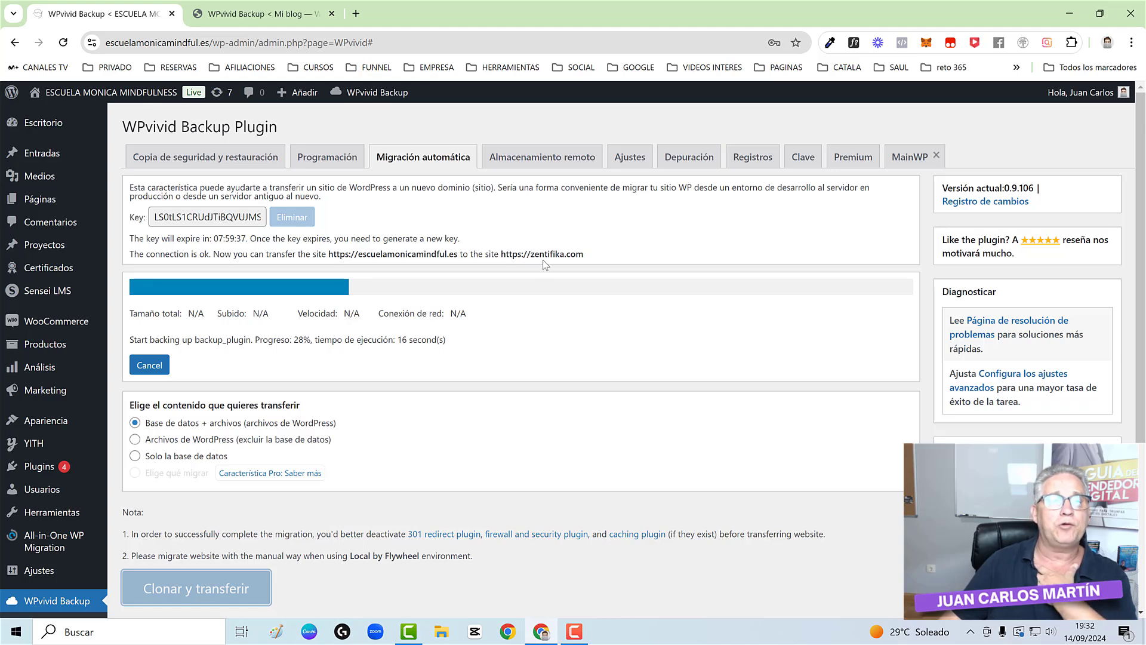
click(275, 12)
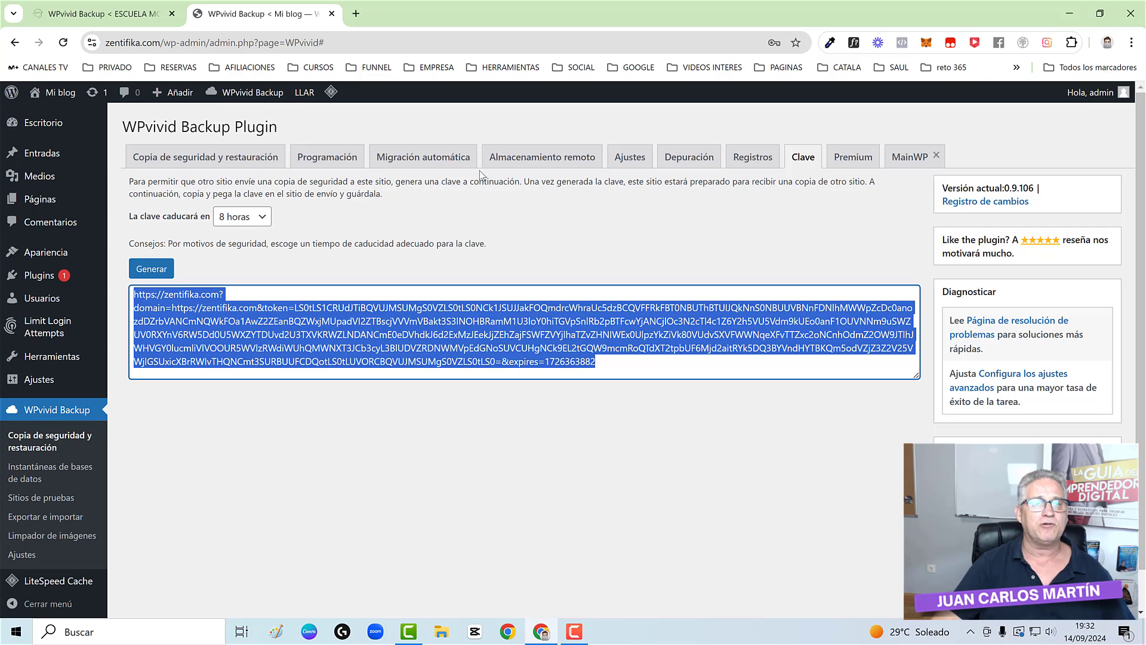
click(194, 158)
scroll(160, 308, down, 1)
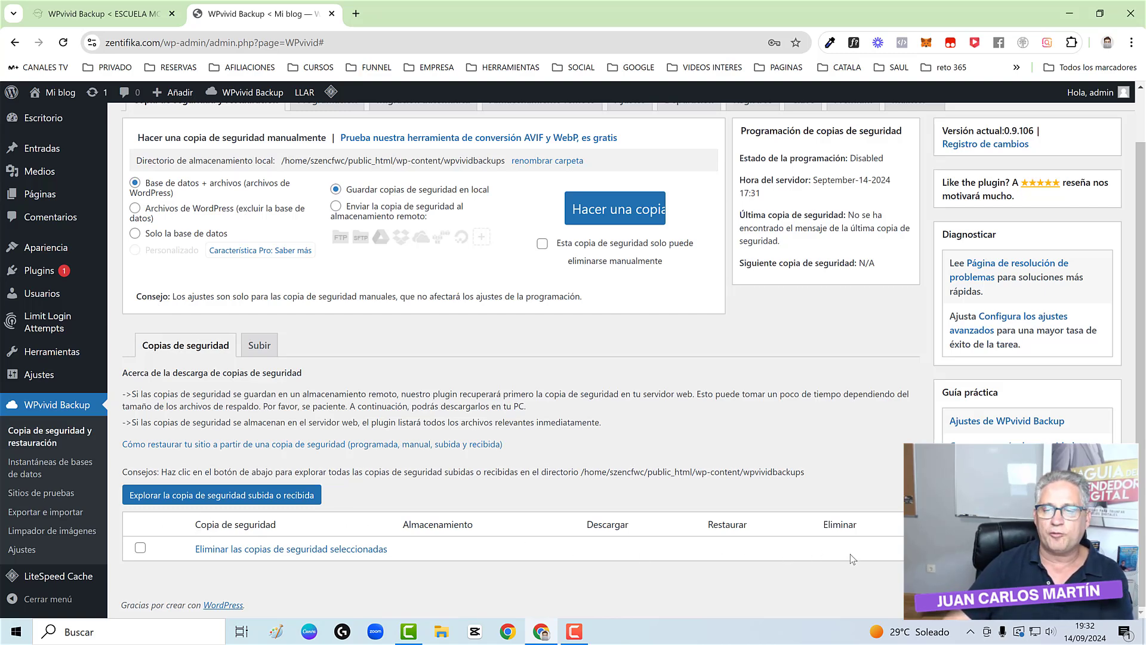
click(122, 14)
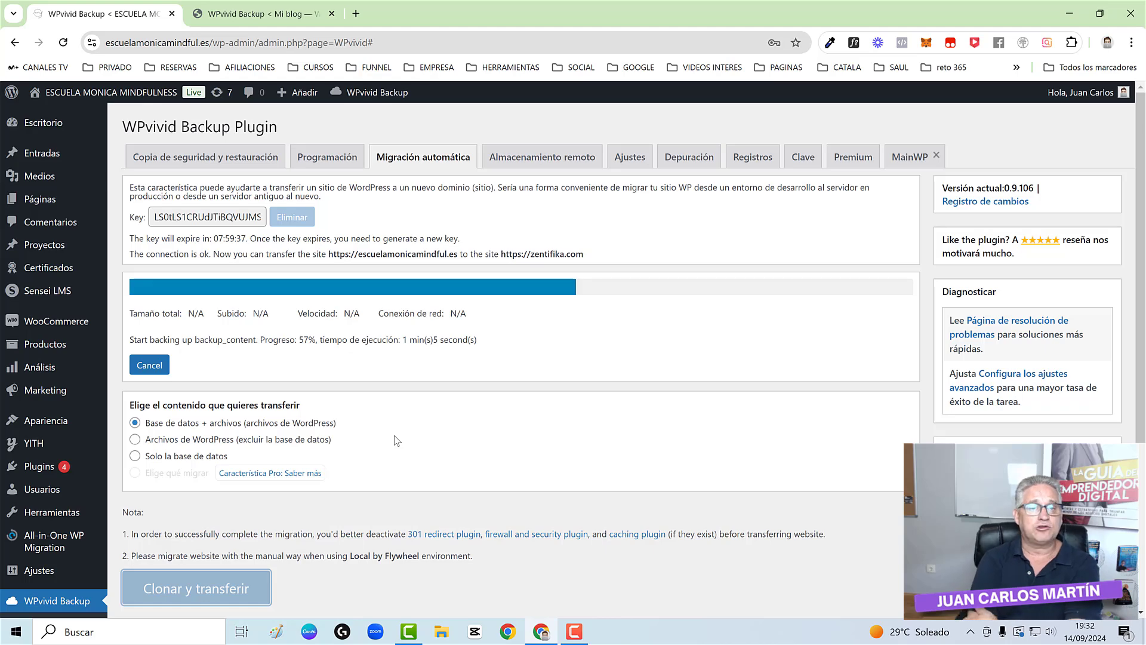
click(262, 14)
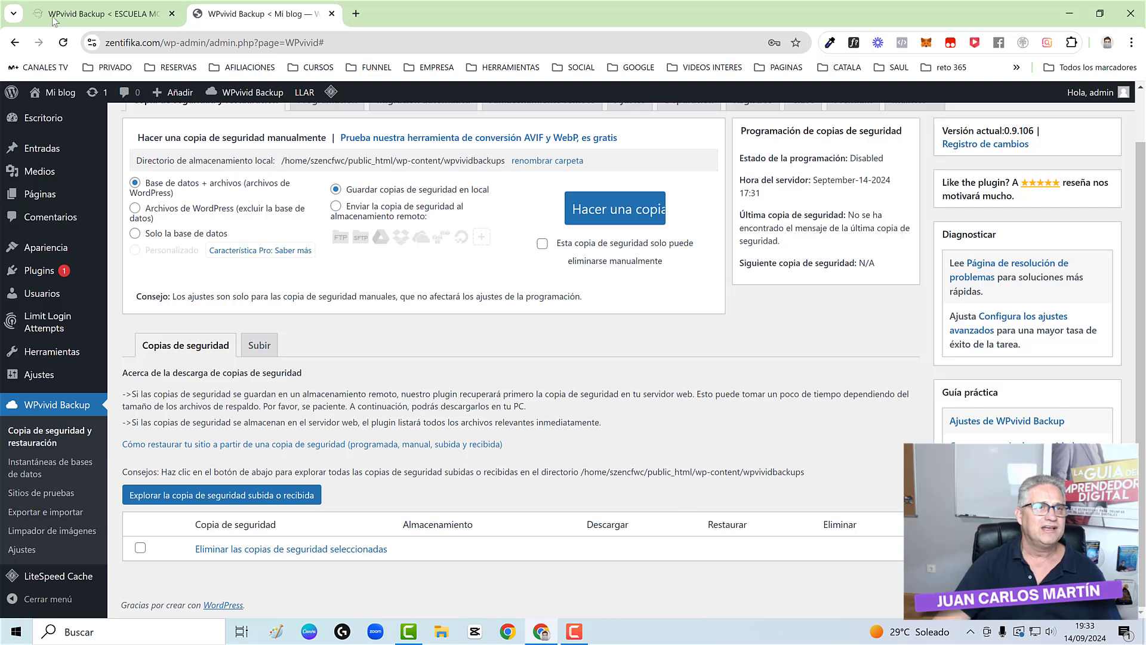
click(96, 13)
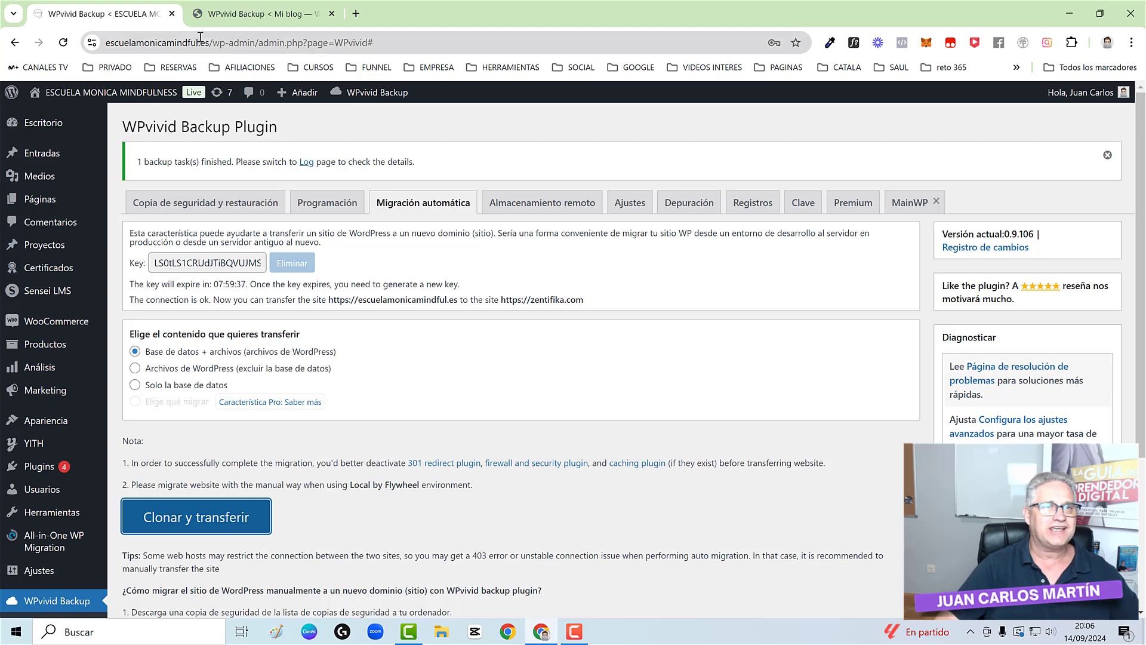
- Reload zentifika.com's WPvivid page and choose Restaurar on the 424.97 MB Sep-14-2024 17:31 backup
click(244, 13)
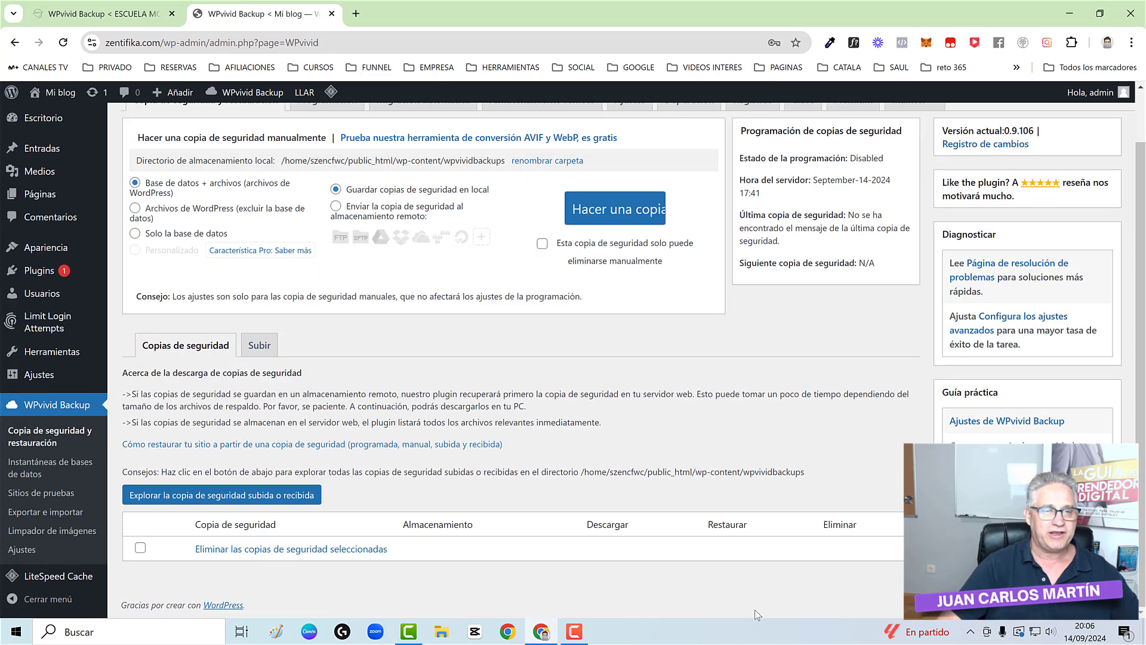
click(62, 44)
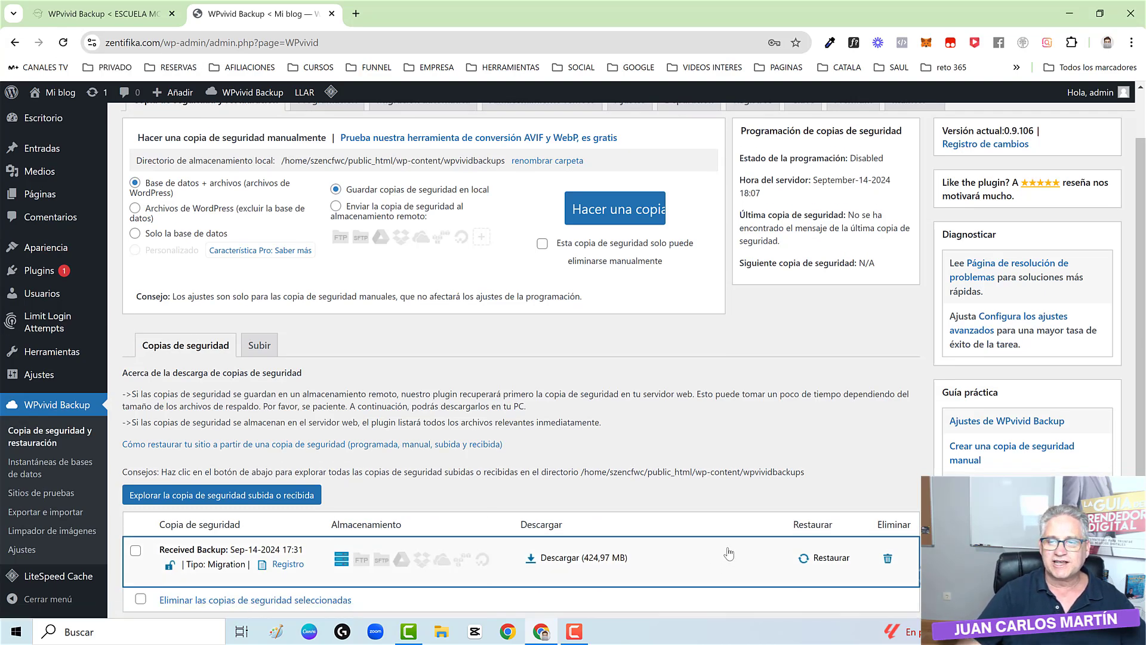
scroll(728, 554, down, 1)
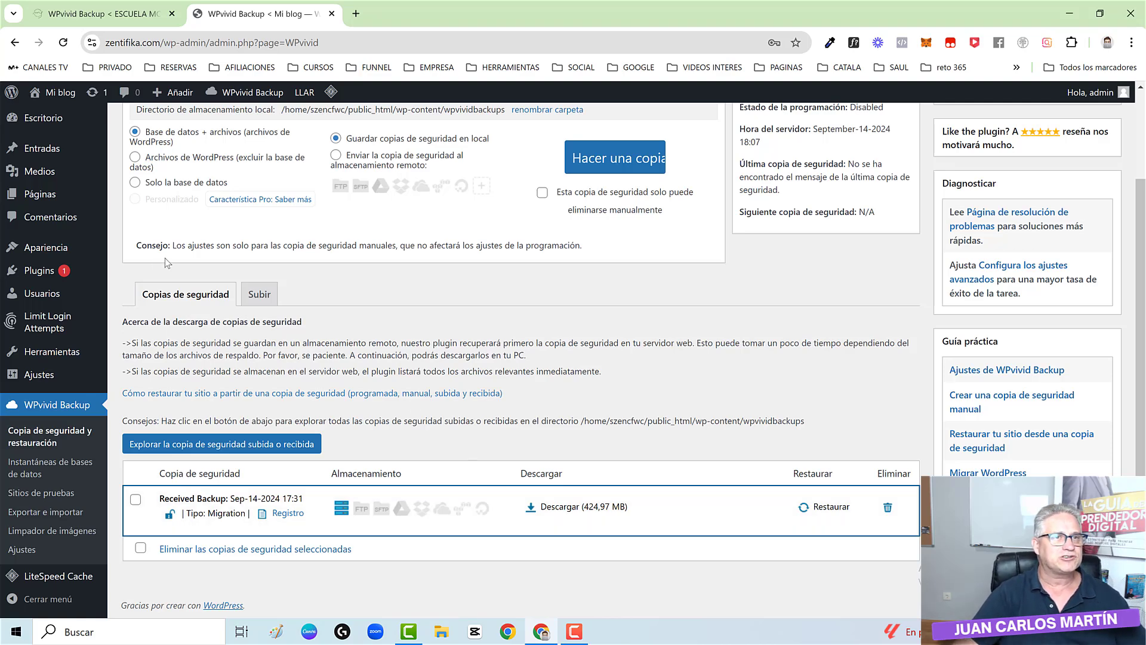
click(829, 507)
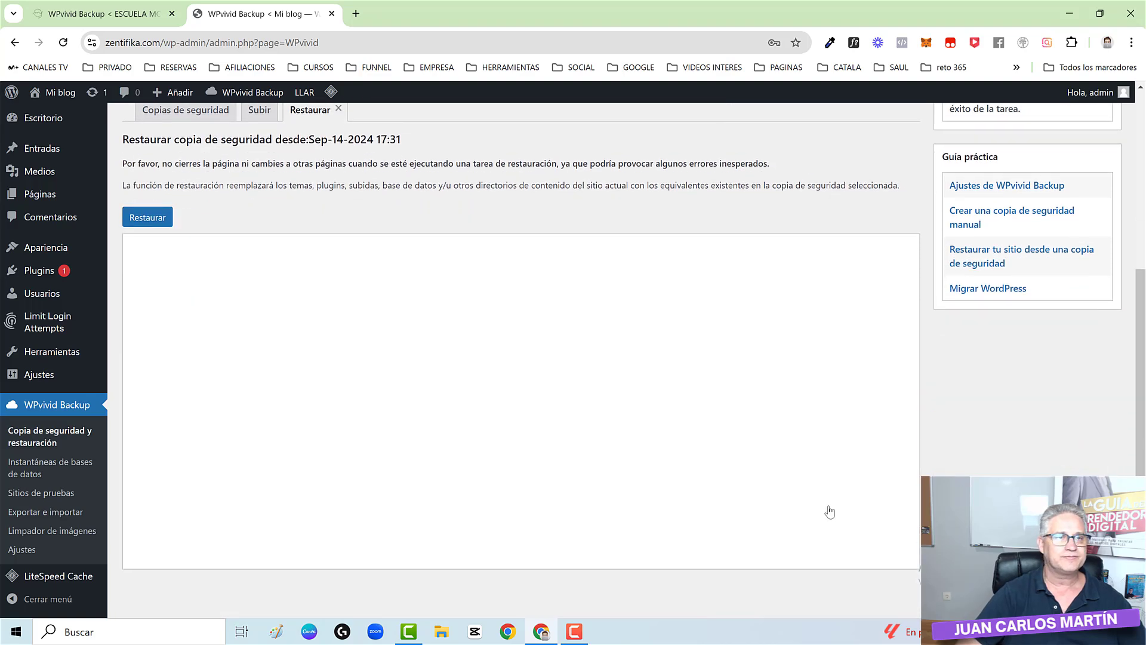
- Restore the received backup over zentifika.com, confirm, and accept the success alert at 100%
click(148, 220)
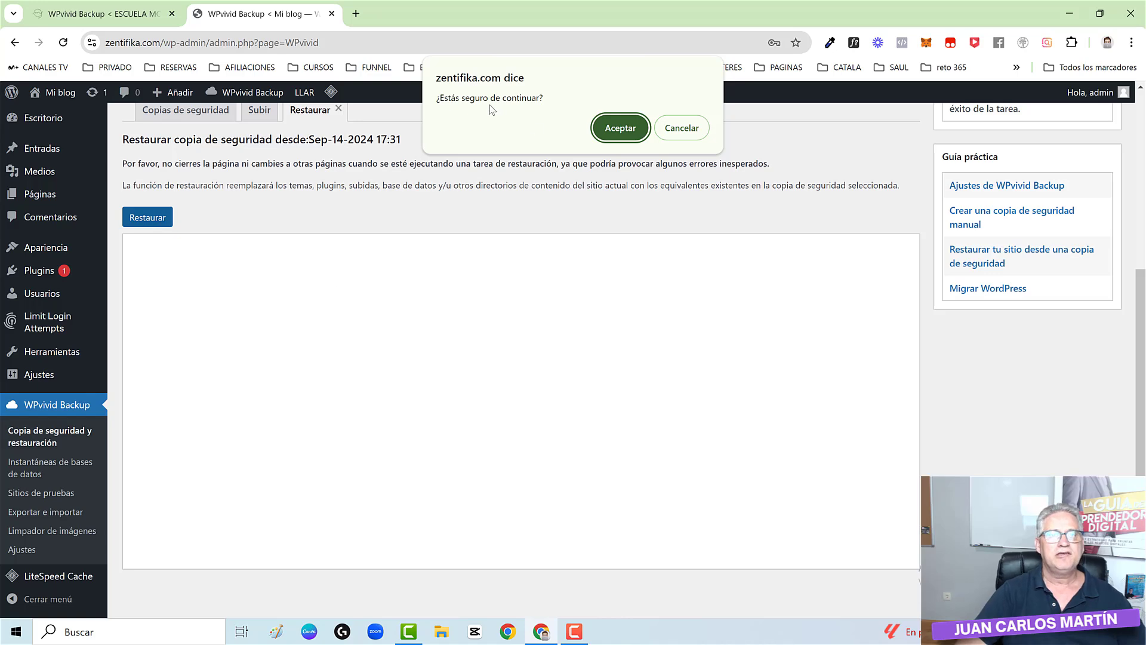
click(619, 128)
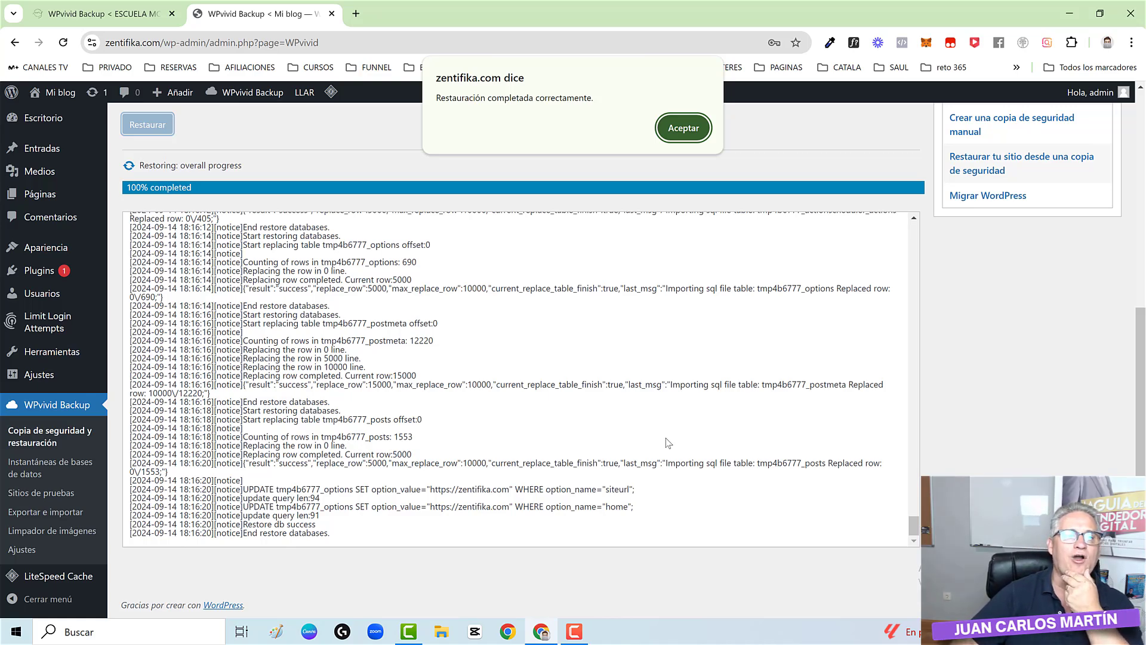
click(683, 128)
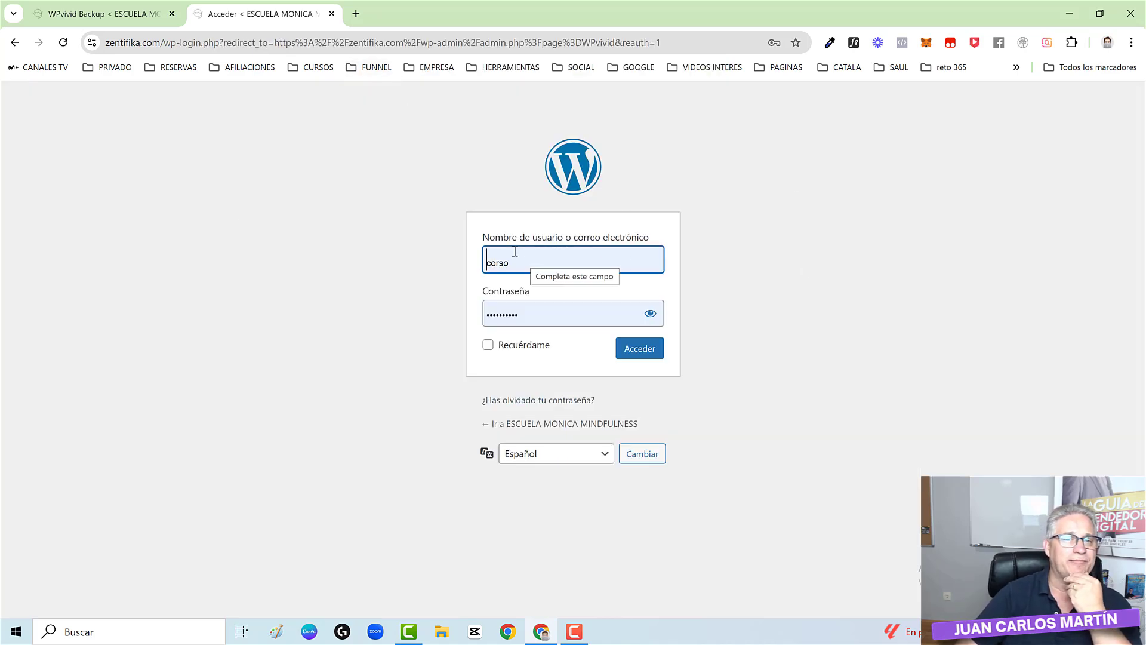
- Try logging in as corso, then check the source migration tab after the login is rejected
click(641, 356)
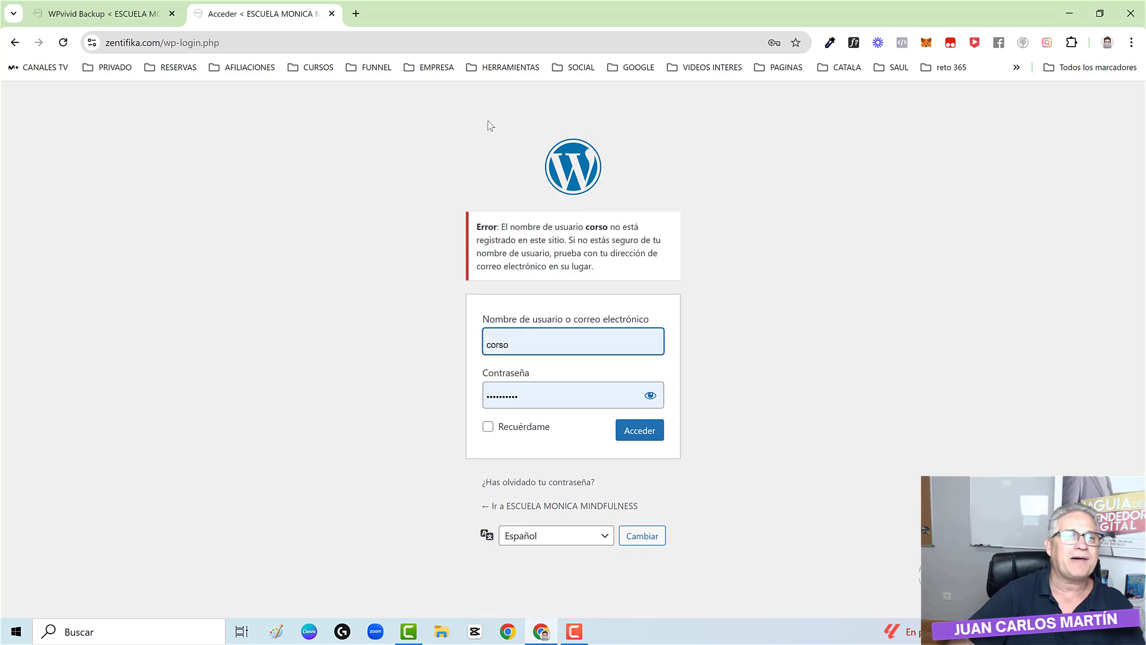
click(104, 13)
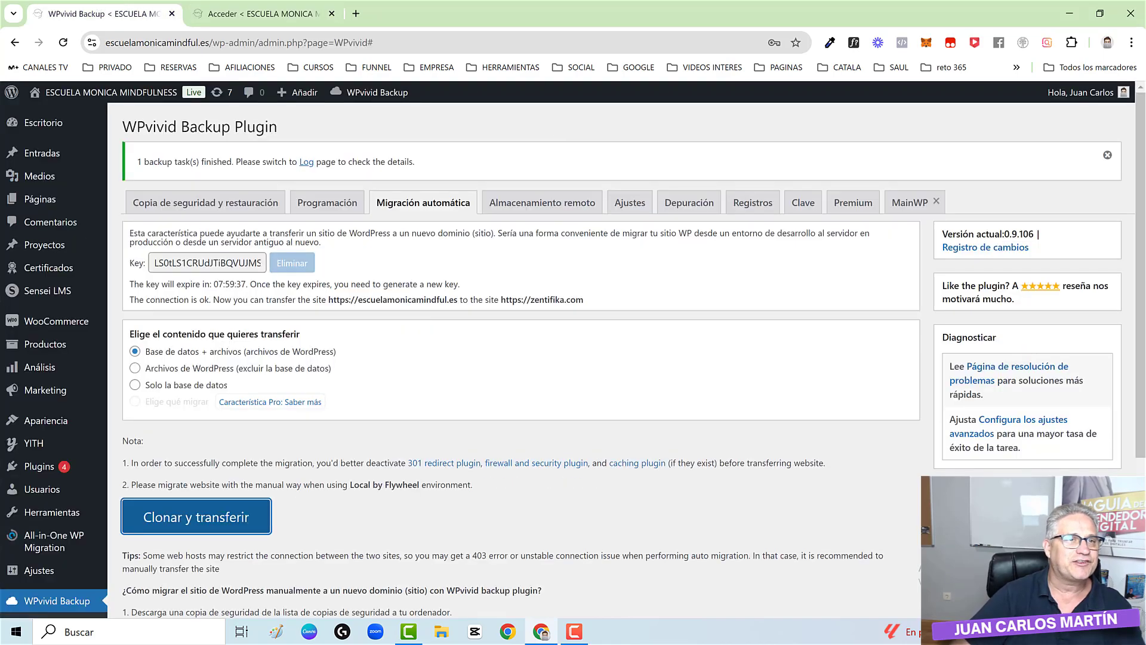
click(242, 14)
click(565, 343)
click(266, 246)
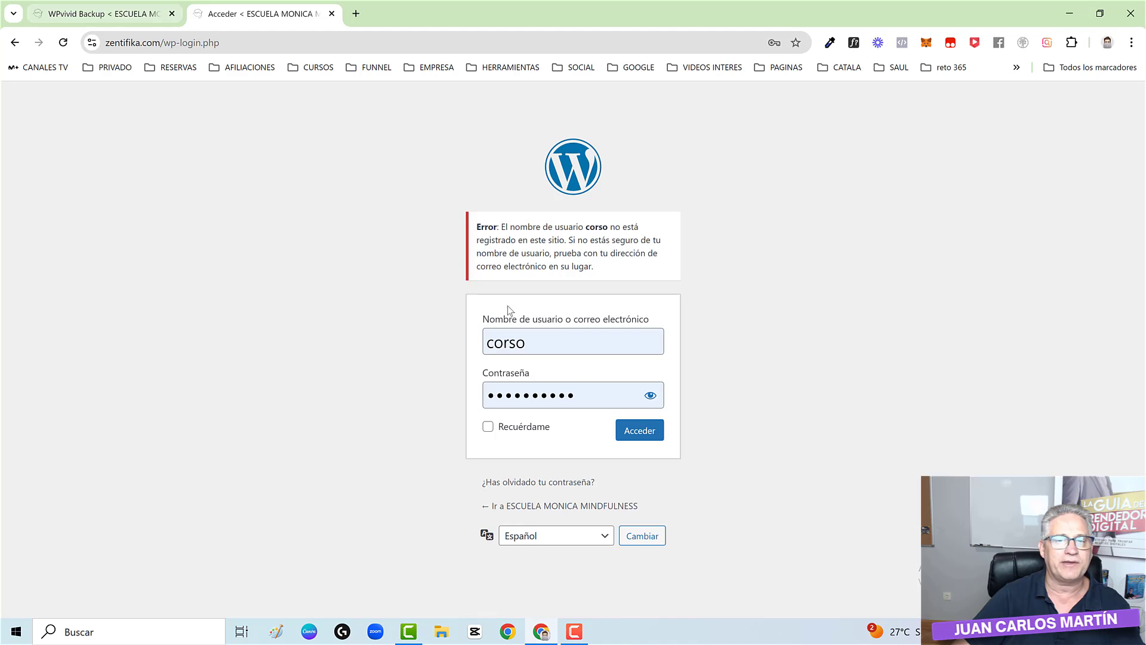
- Log into zentifika.com with the original administrator's username and password, declining to save the password
double_click(543, 341)
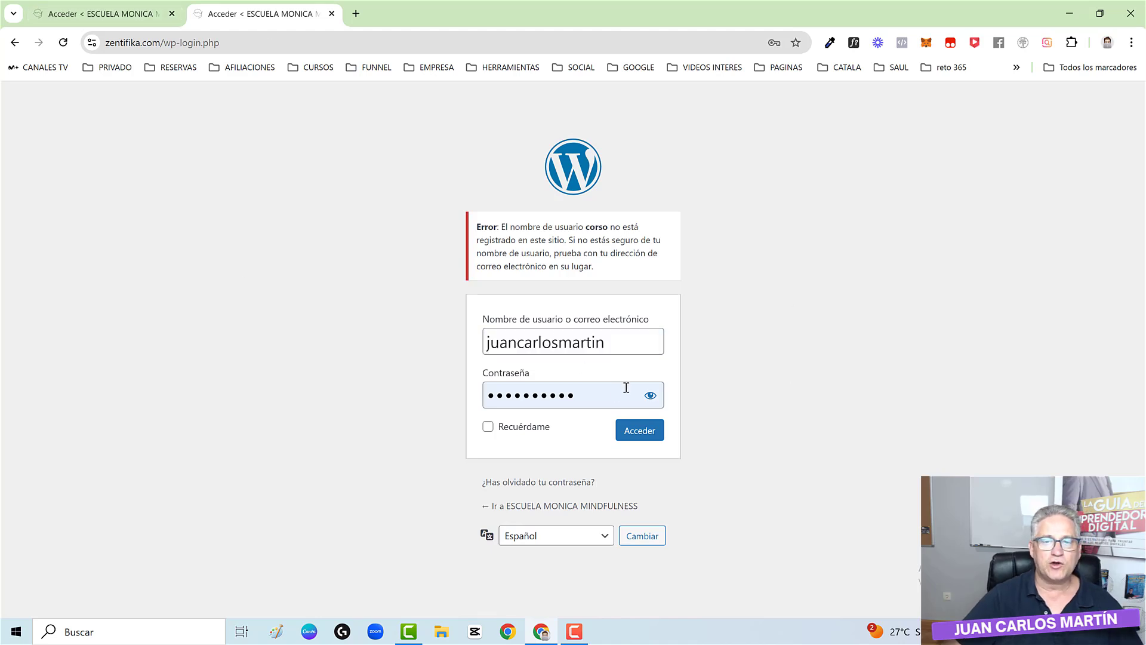
click(649, 396)
click(650, 396)
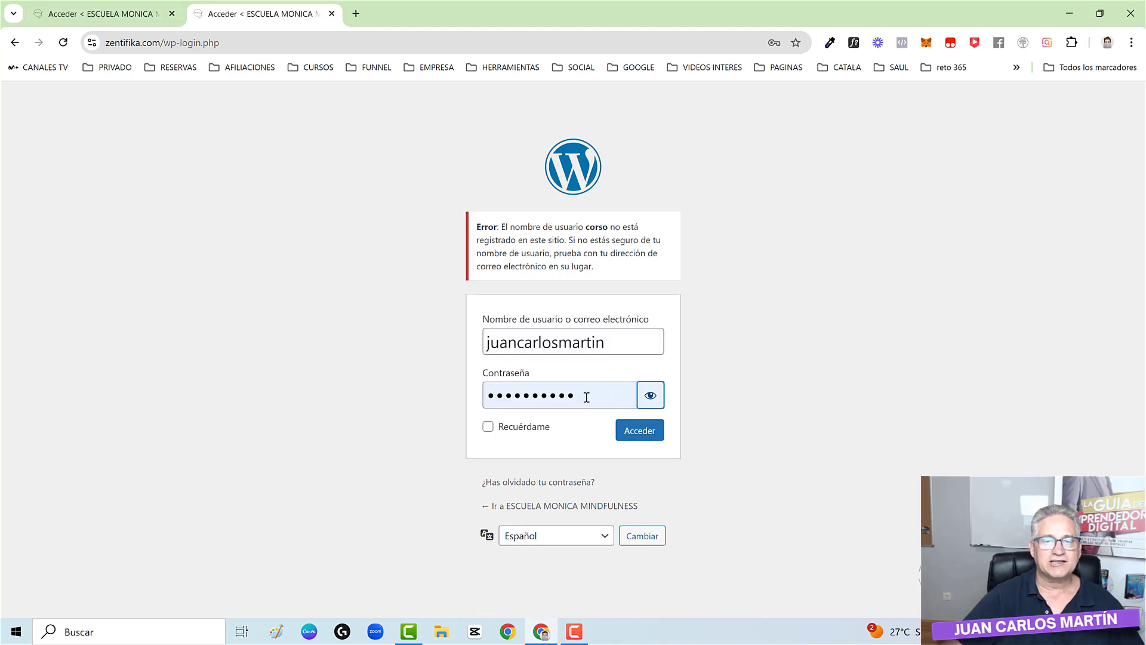
double_click(585, 396)
key(ctrl+v)
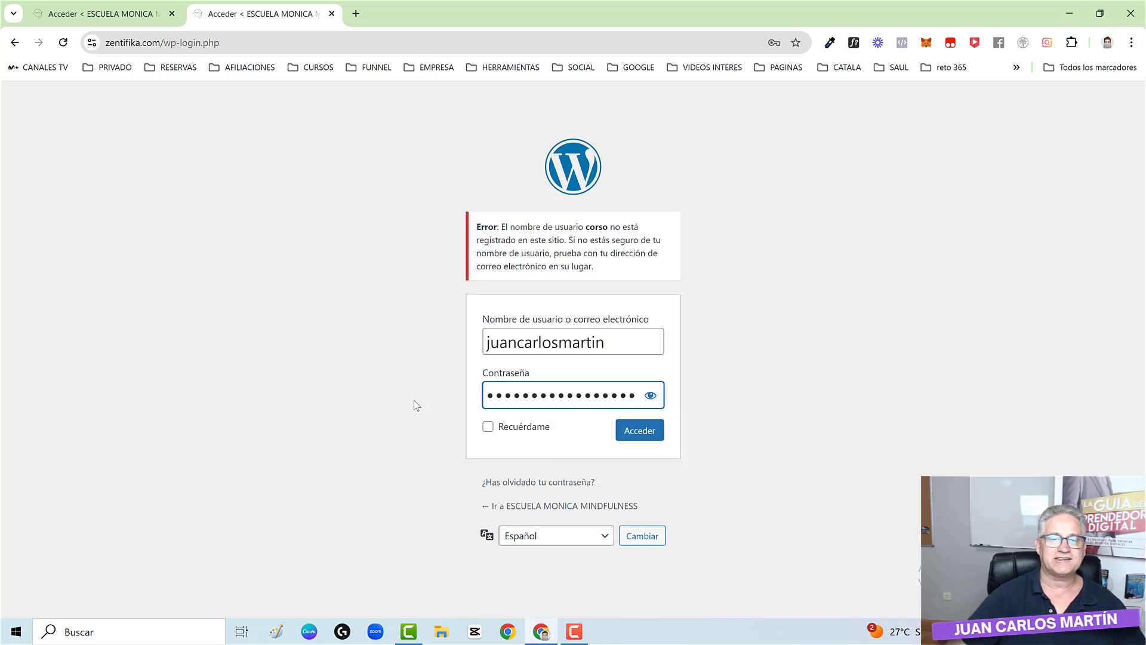
click(627, 442)
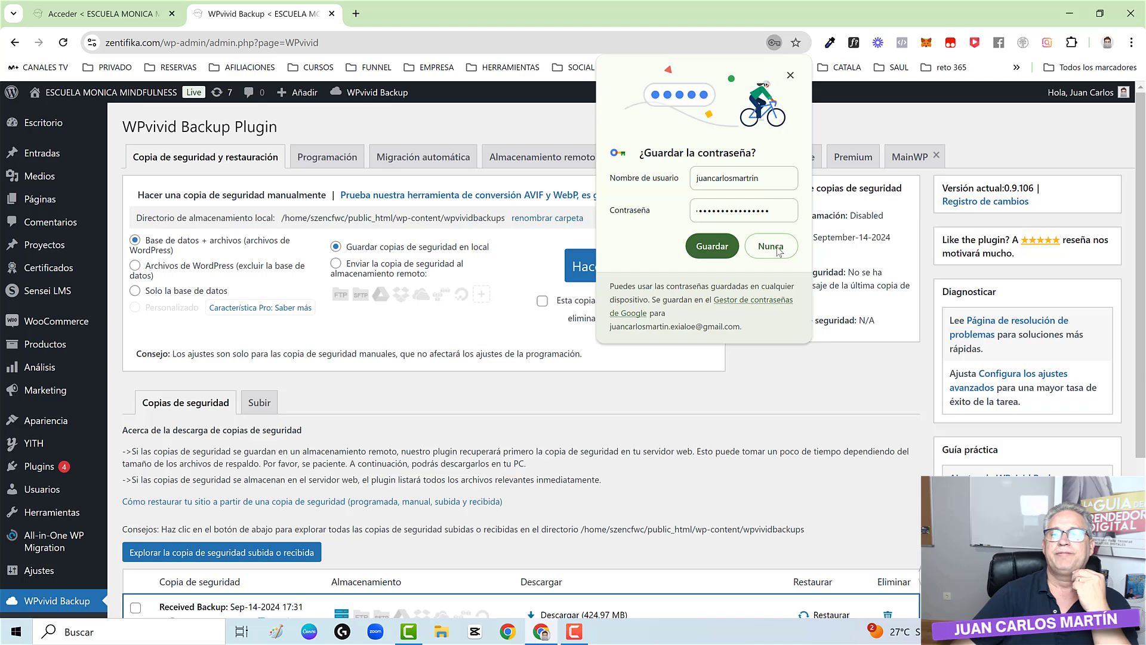
click(776, 249)
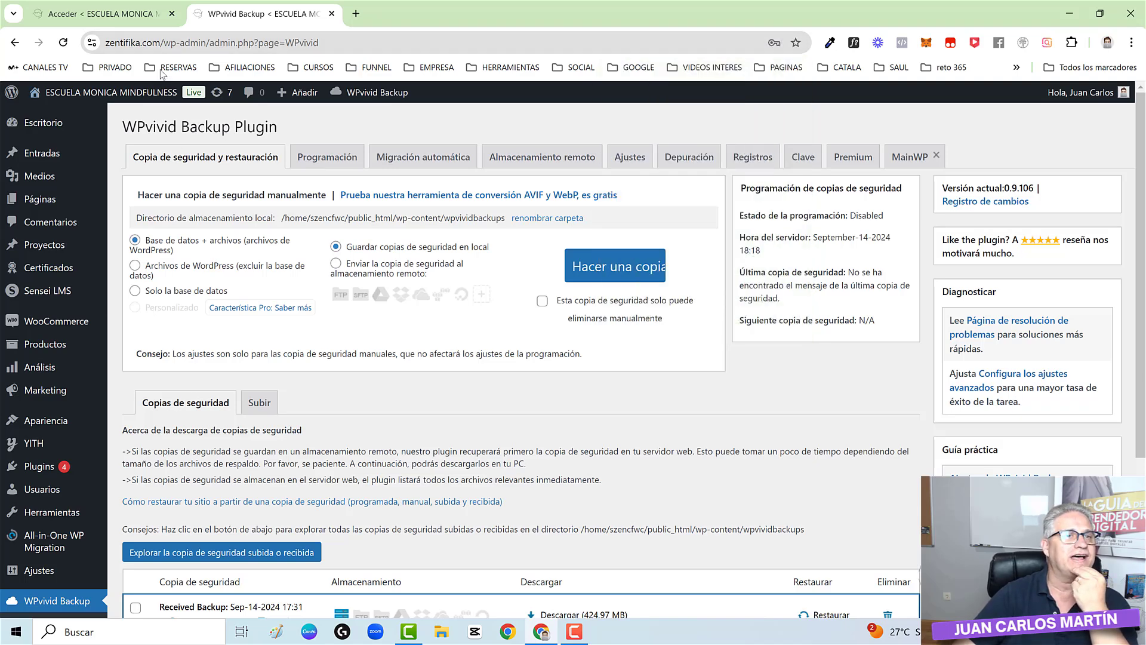
- Trim the admin path from the address to load the zentifika.com home page
drag(162, 43, 378, 55)
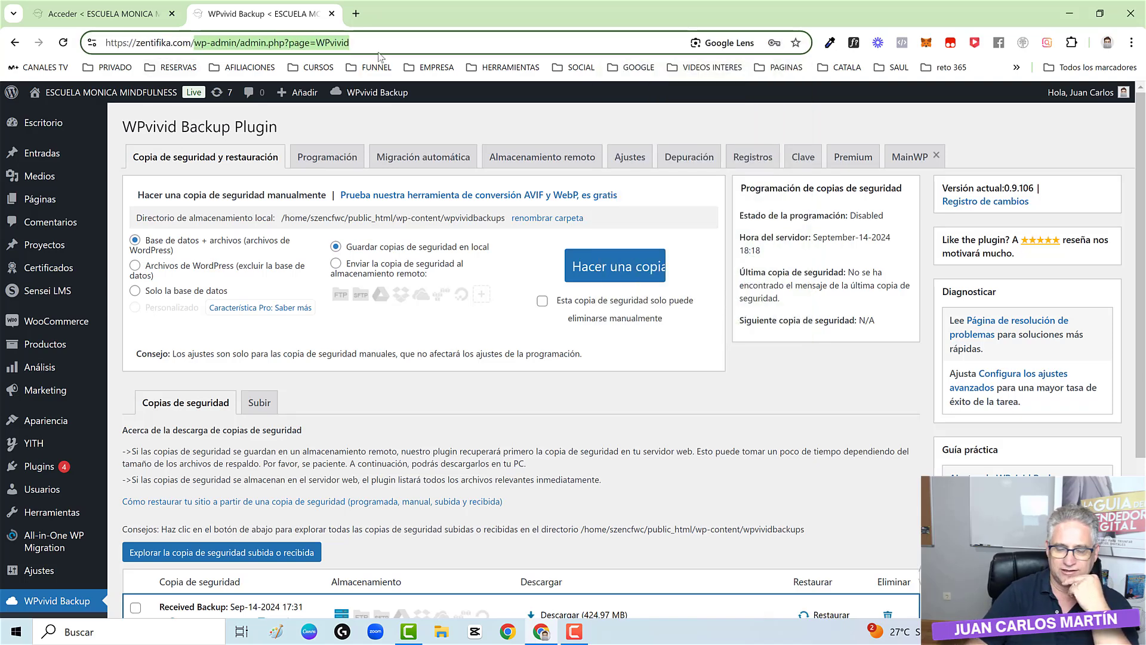
key(BackSpace)
key(Return)
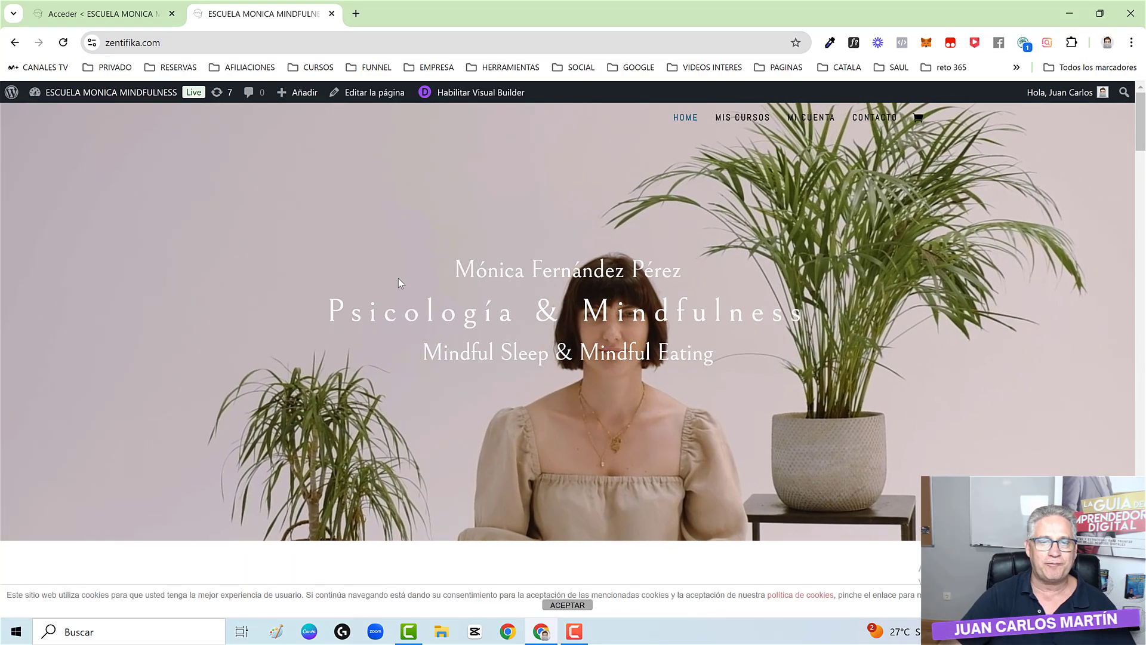
- Scroll the cloned ESCUELA MONICA MINDFULNESS home page, then open zentifika.com's admin dashboard
scroll(398, 278, down, 15)
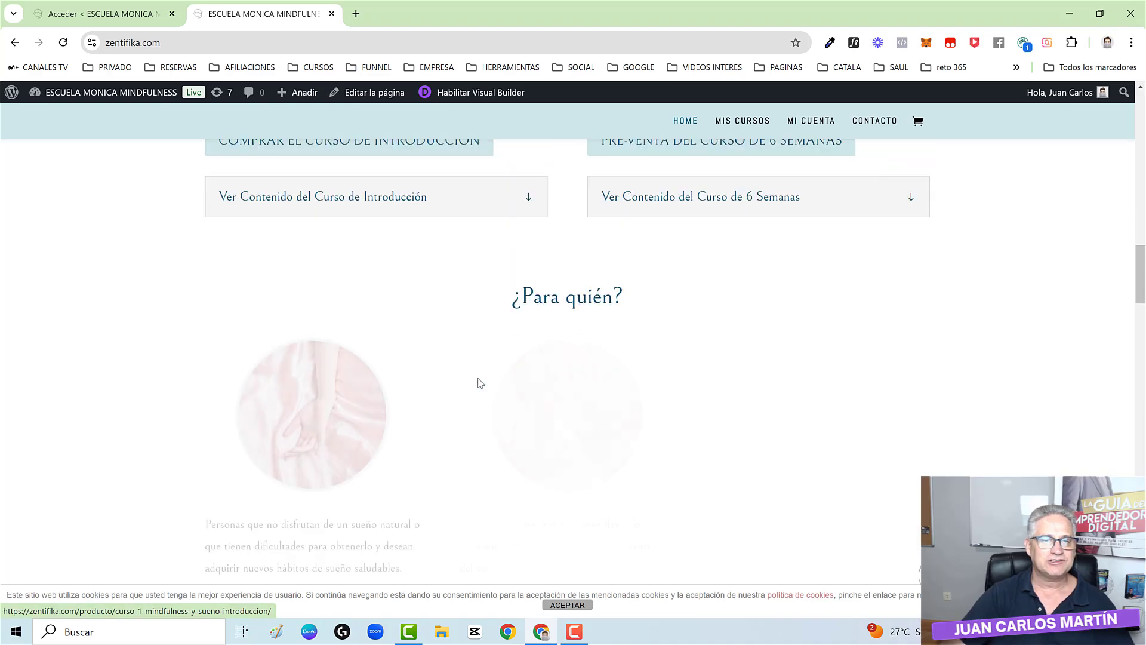
scroll(481, 383, up, 15)
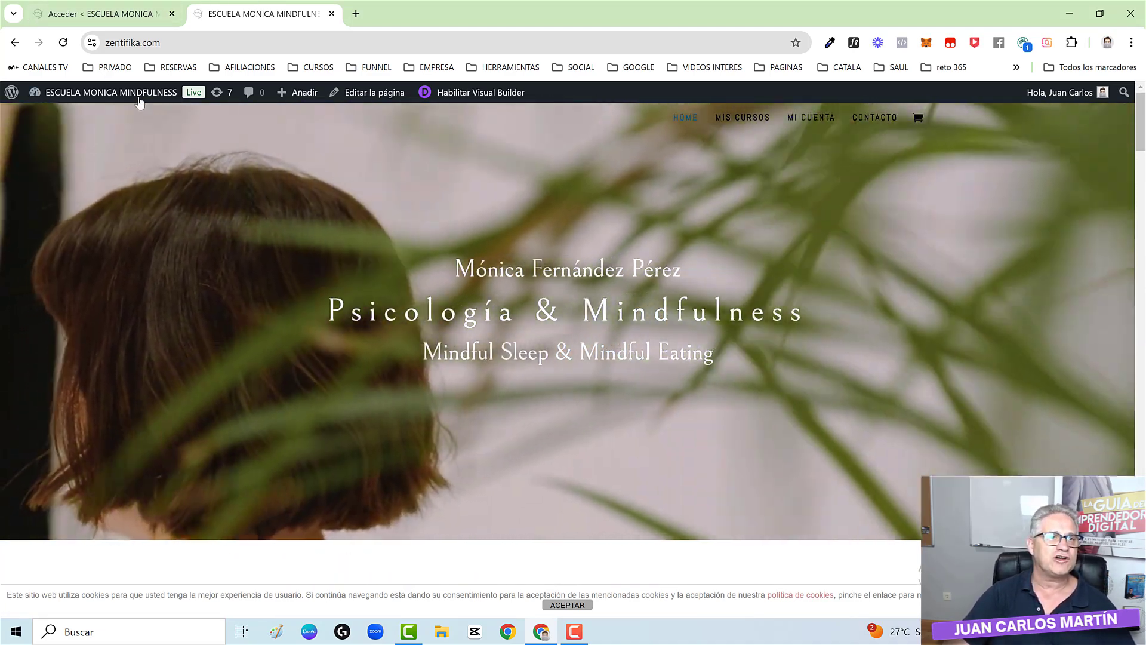
click(132, 96)
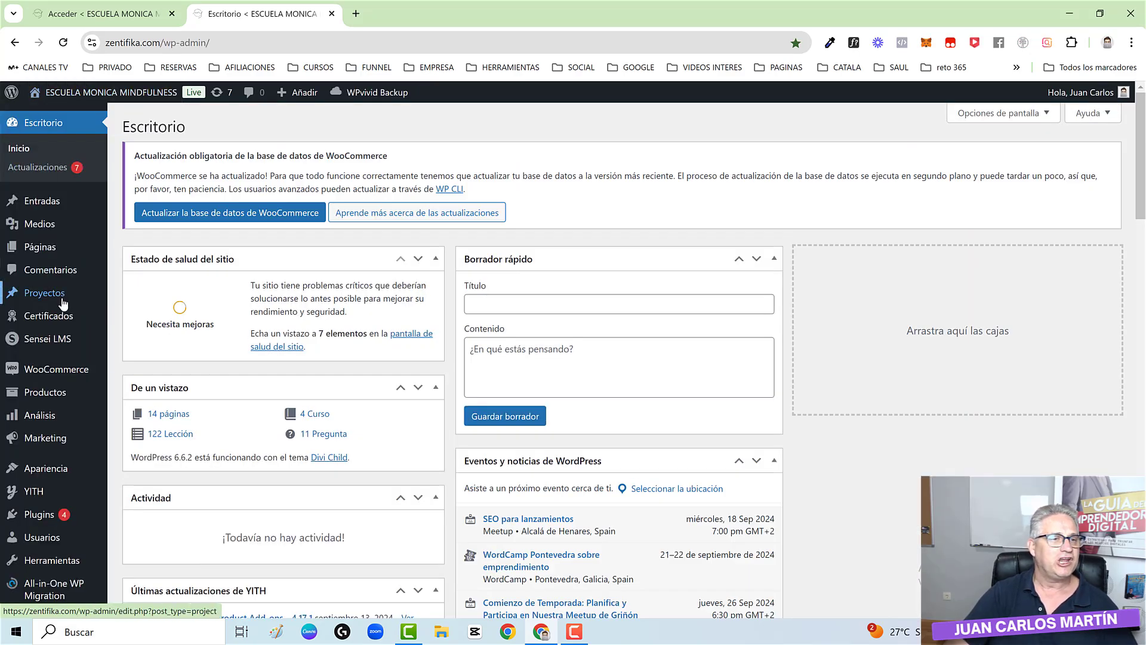
- From the administrator-filtered Users list, open the add-user form and enter username 'corso'
scroll(39, 468, down, 1)
mouse_move(42, 475)
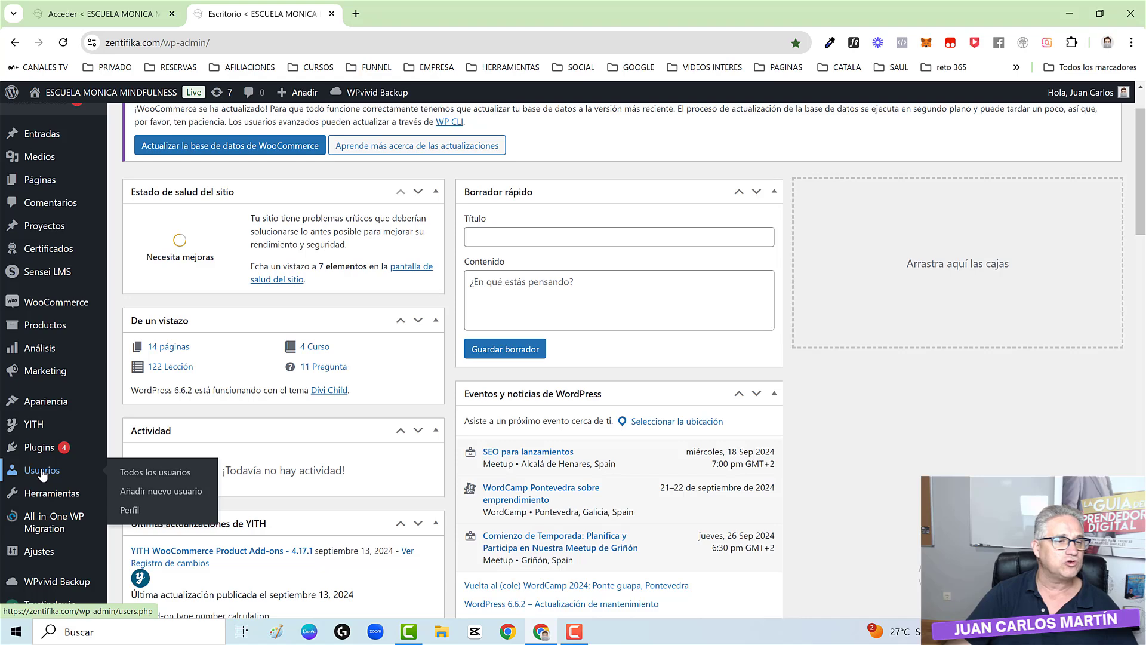
click(166, 475)
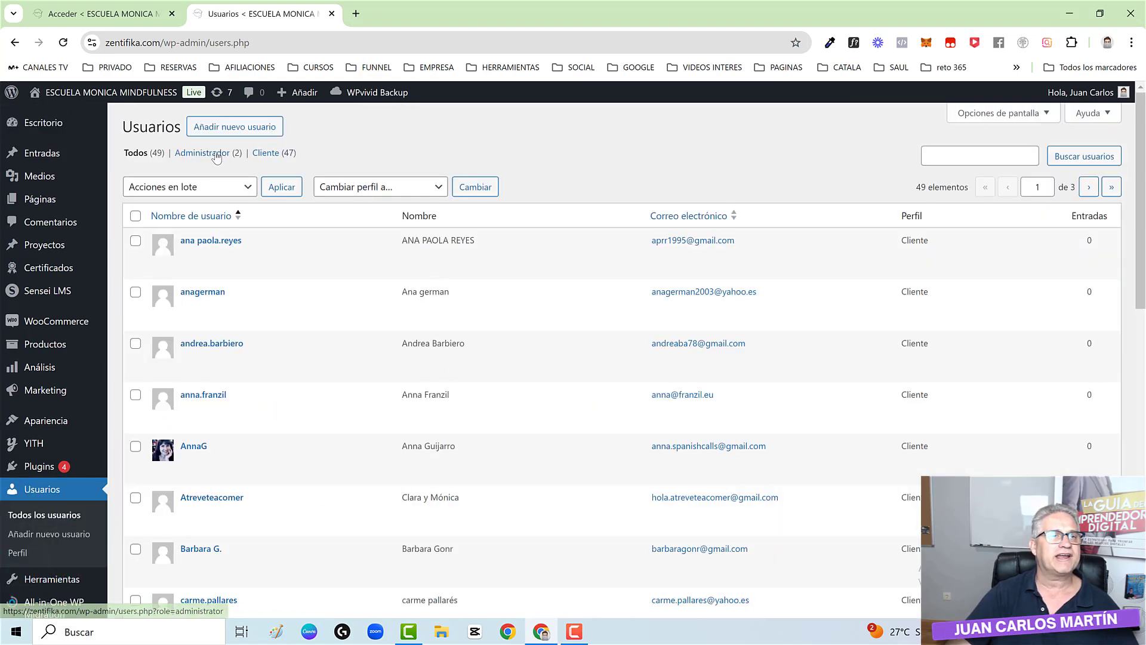
click(209, 154)
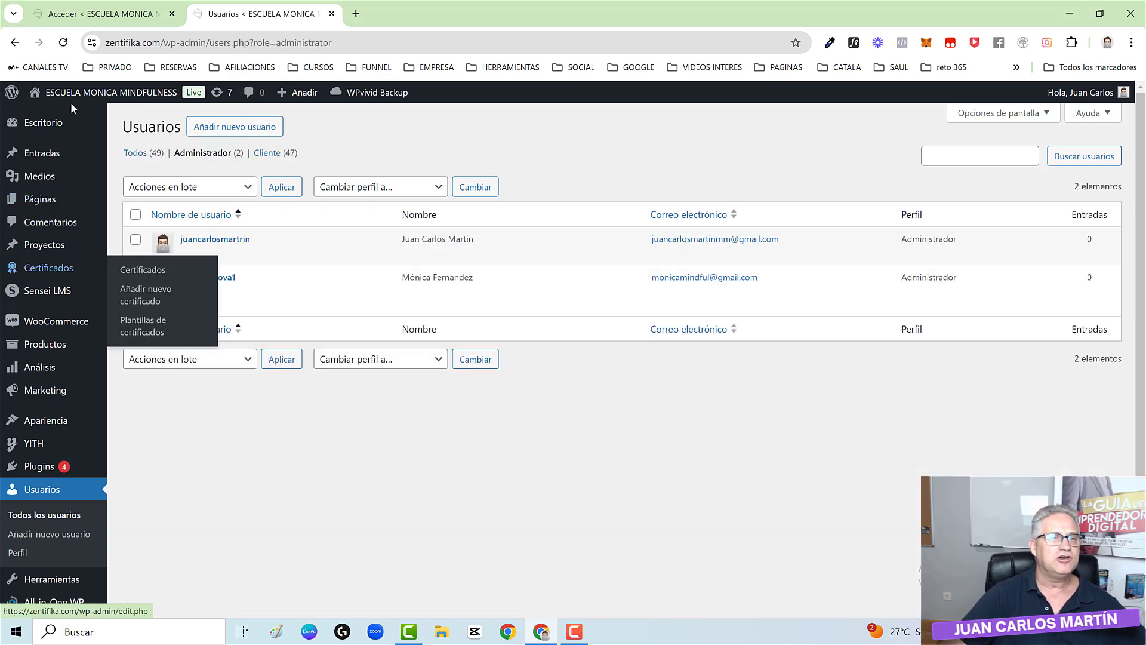
click(248, 129)
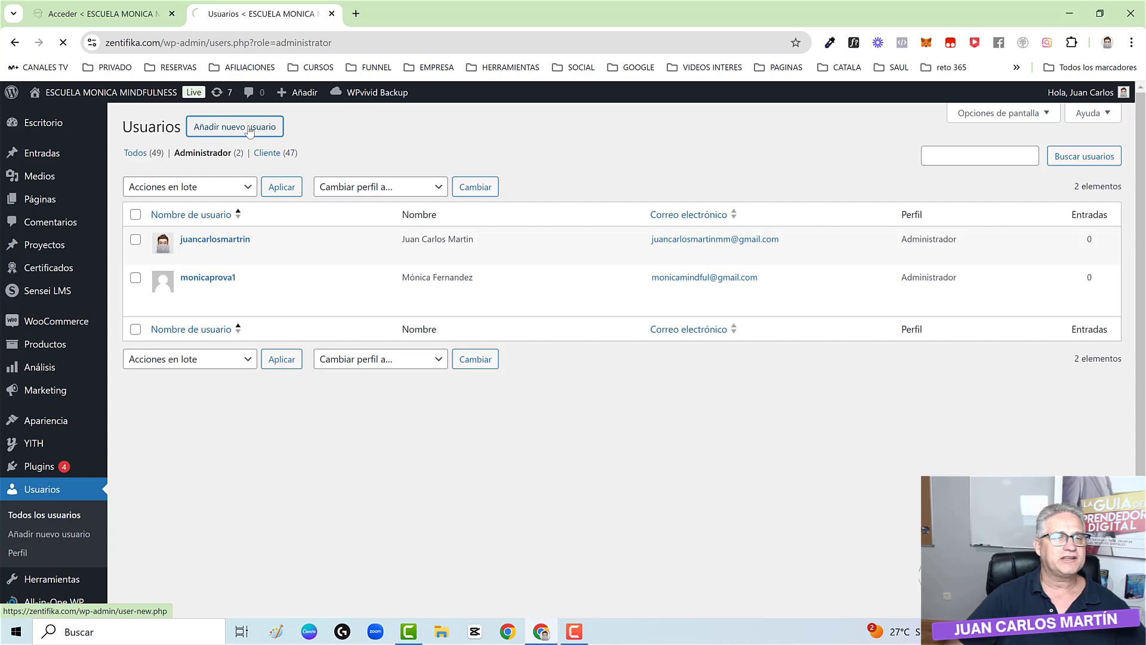
text(corso)
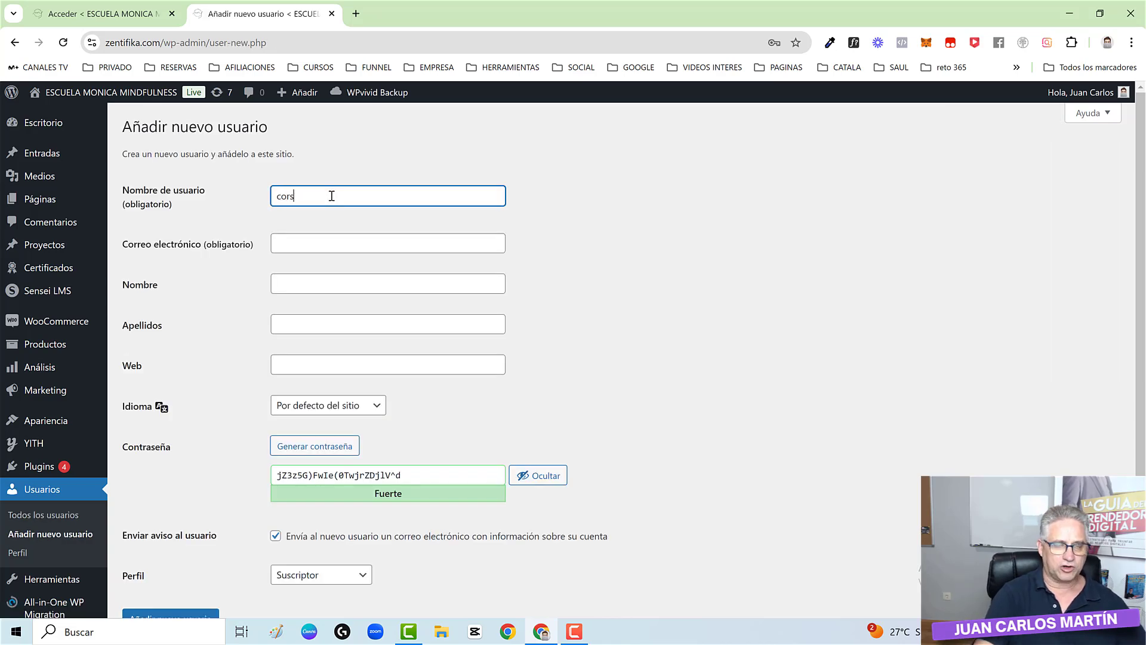
- Fill in the new user's e-mail field and their first and last name
click(321, 236)
text(p)
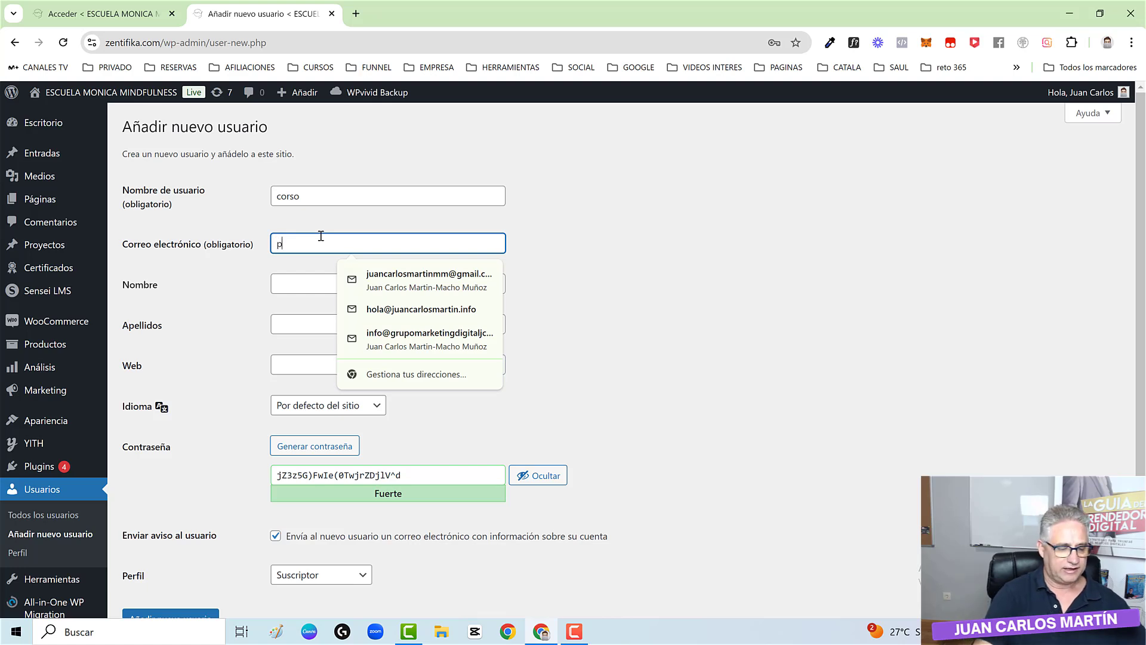
key(BackSpace)
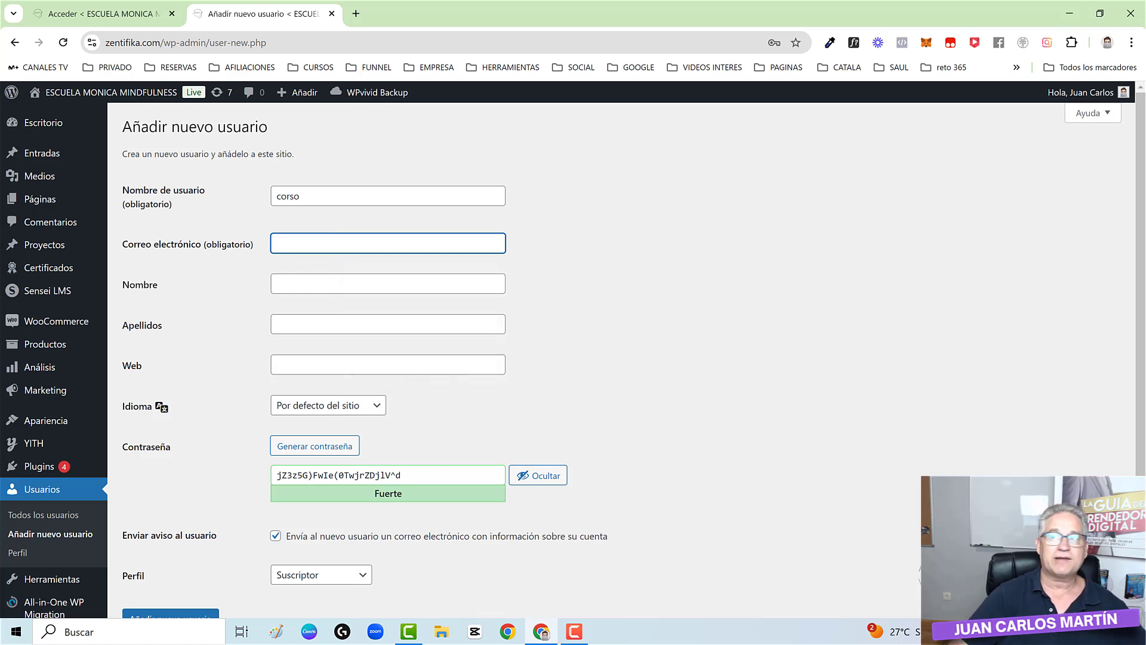
click(373, 285)
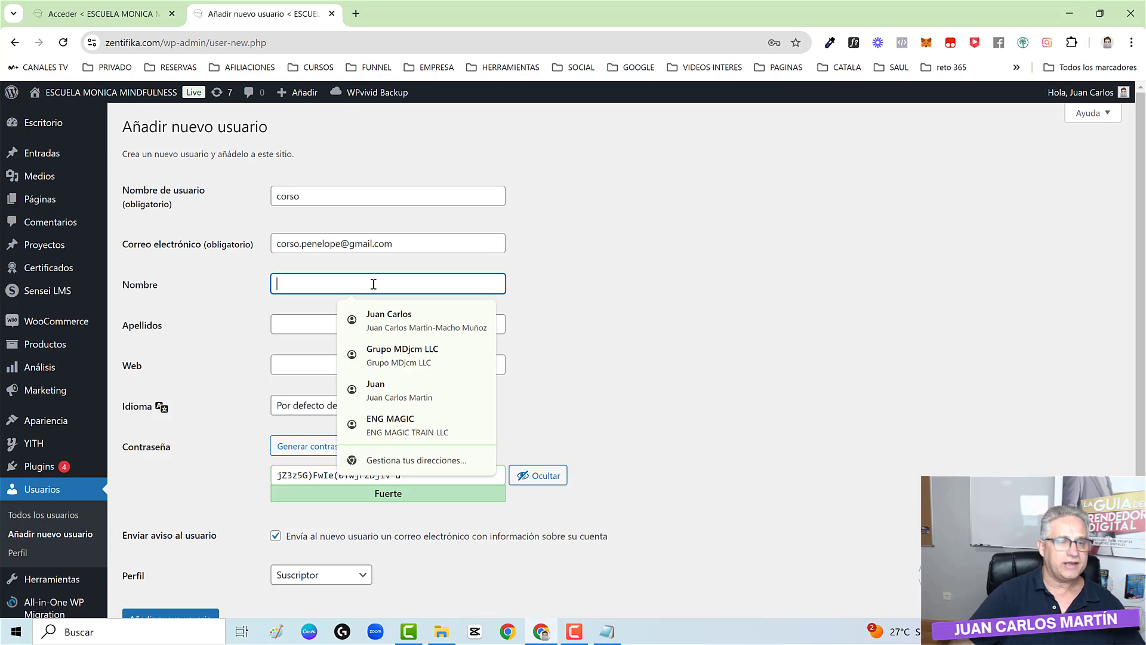
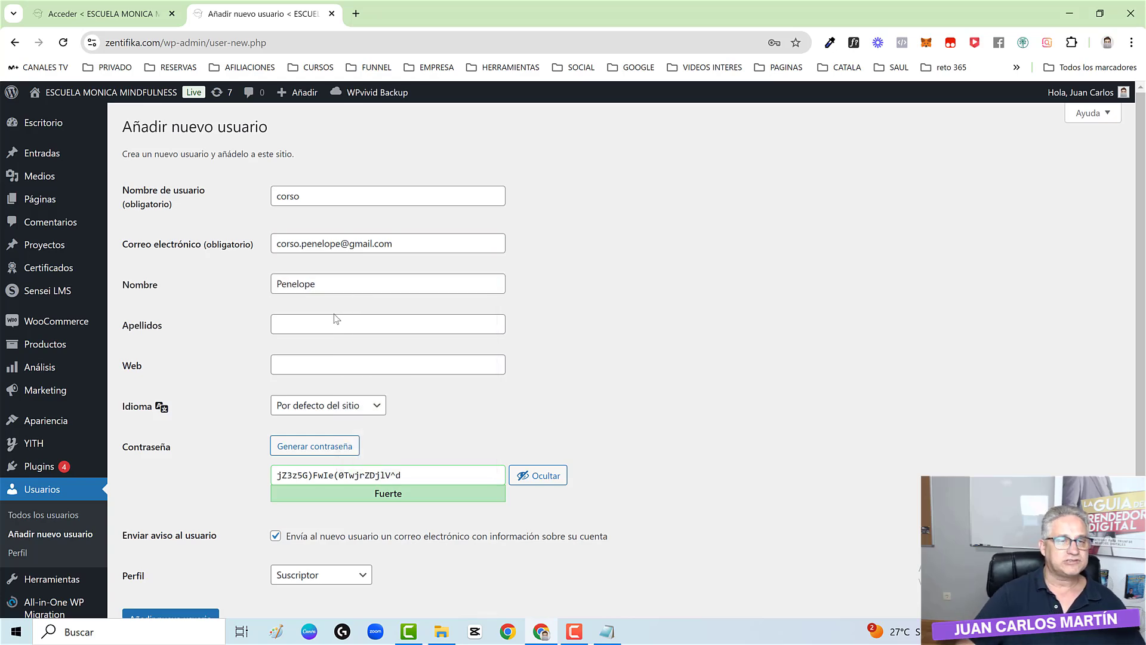
click(336, 319)
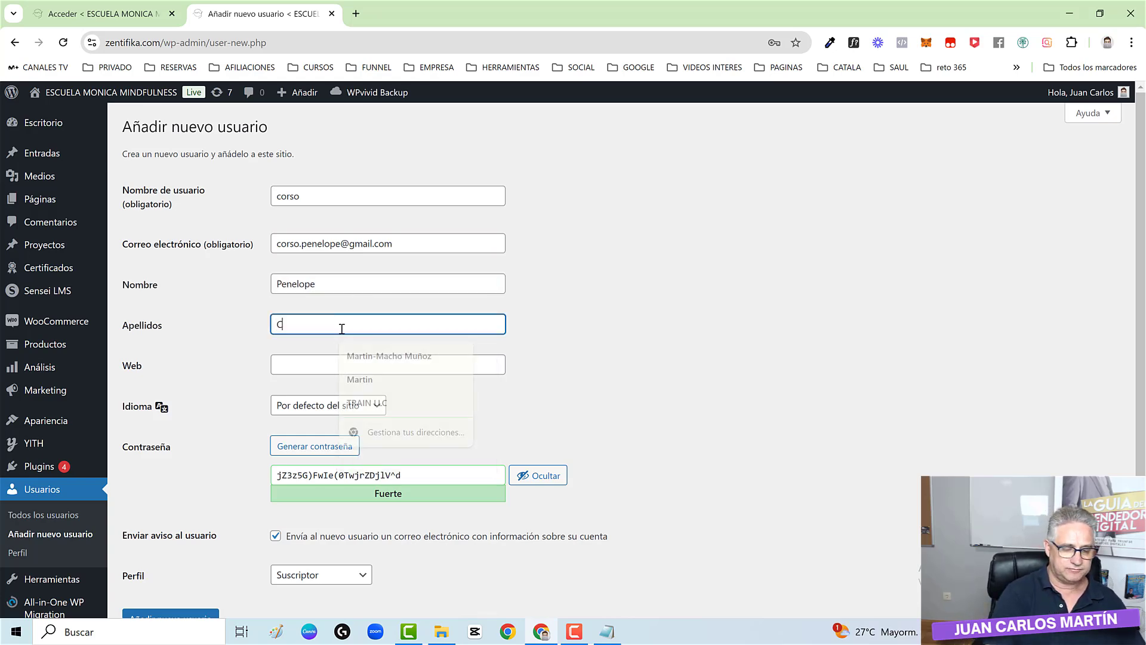
- Replace the generated password with a simple numeric one, accept it as weak, and create the user as Administrador
scroll(290, 424, down, 1)
drag(276, 407, 473, 407)
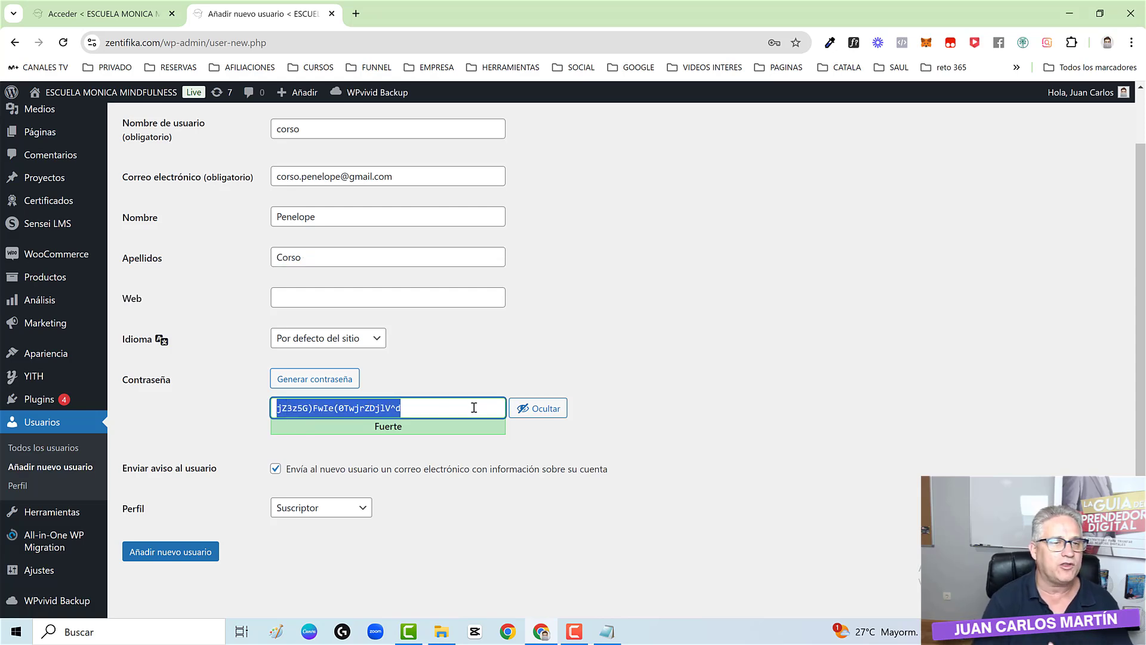
text(1)
click(540, 408)
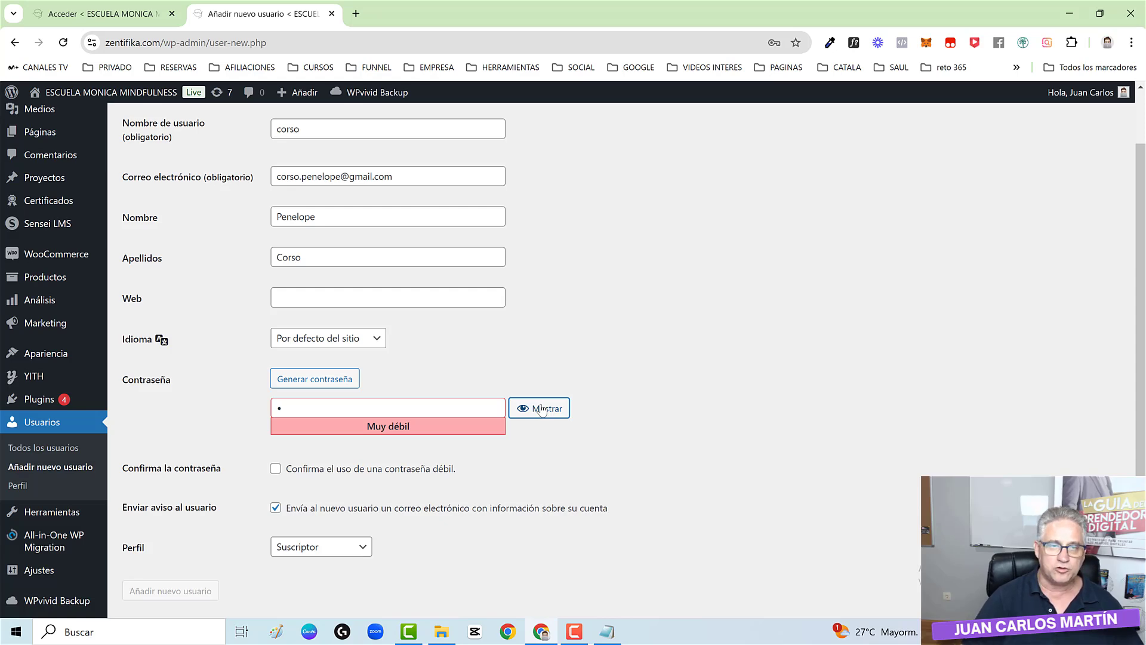
text(234567890)
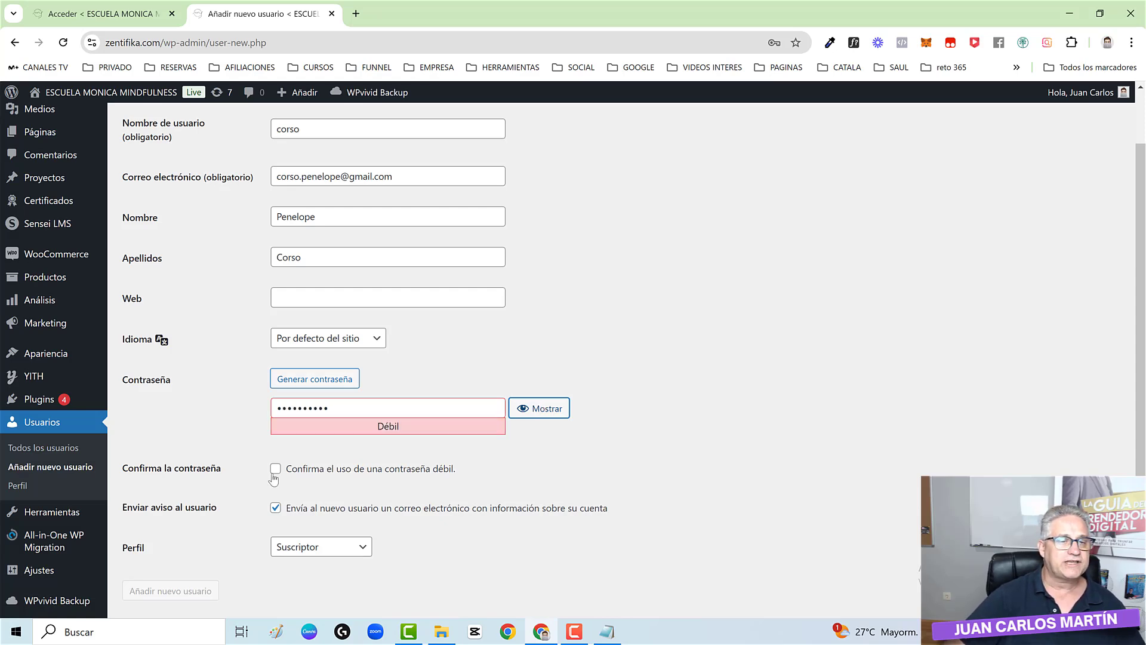
click(275, 468)
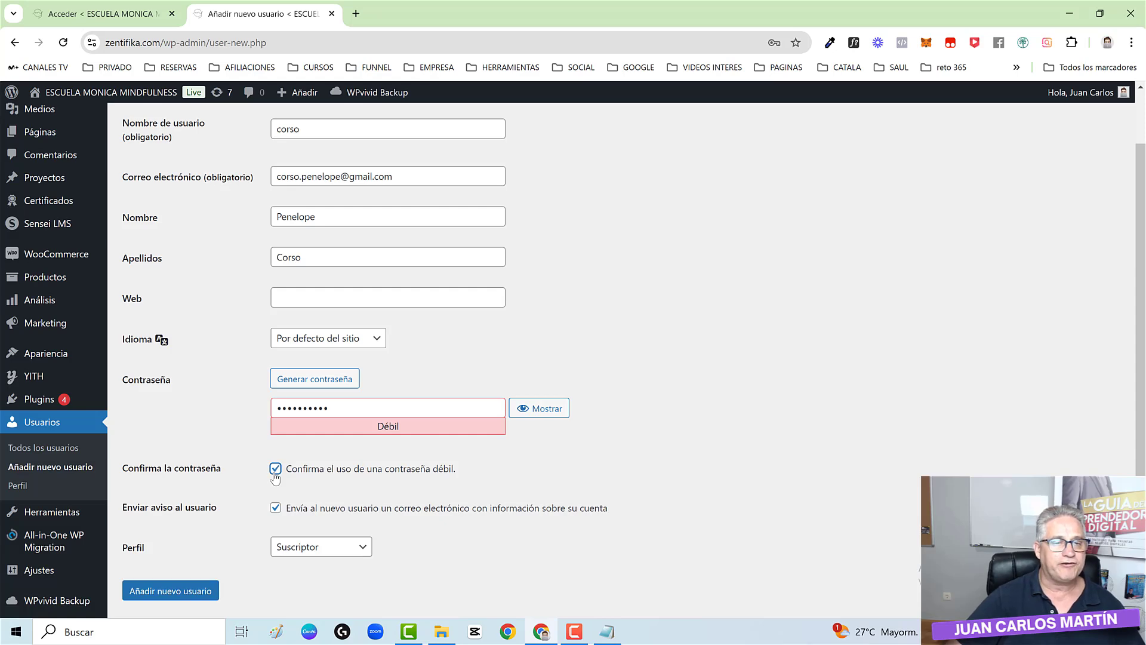
click(321, 550)
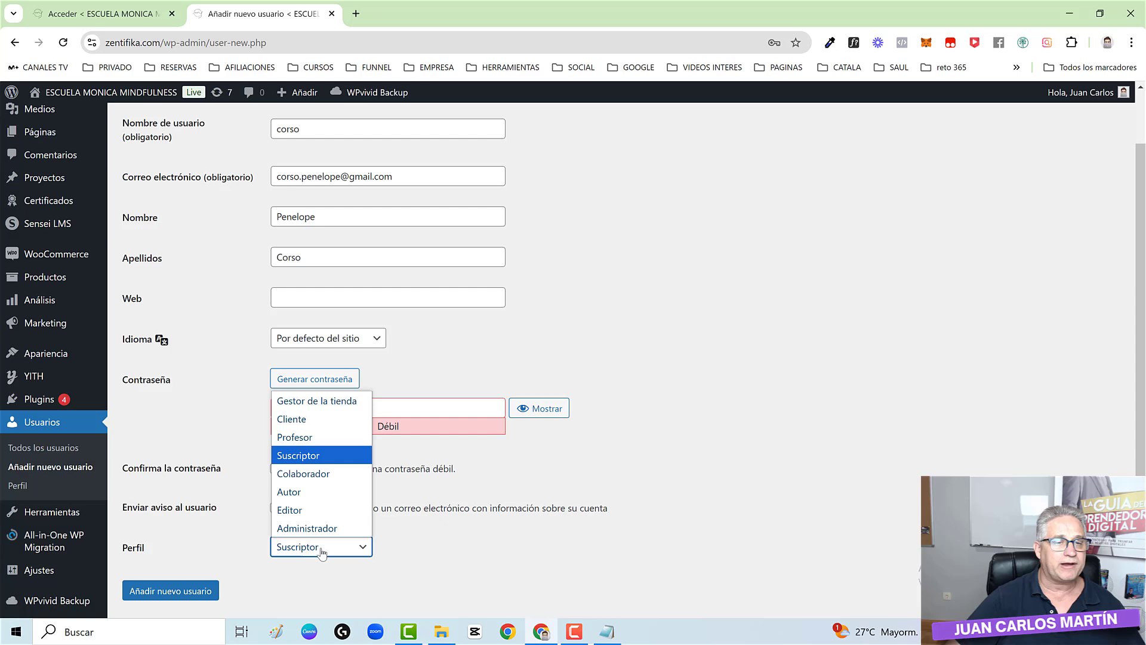
click(309, 528)
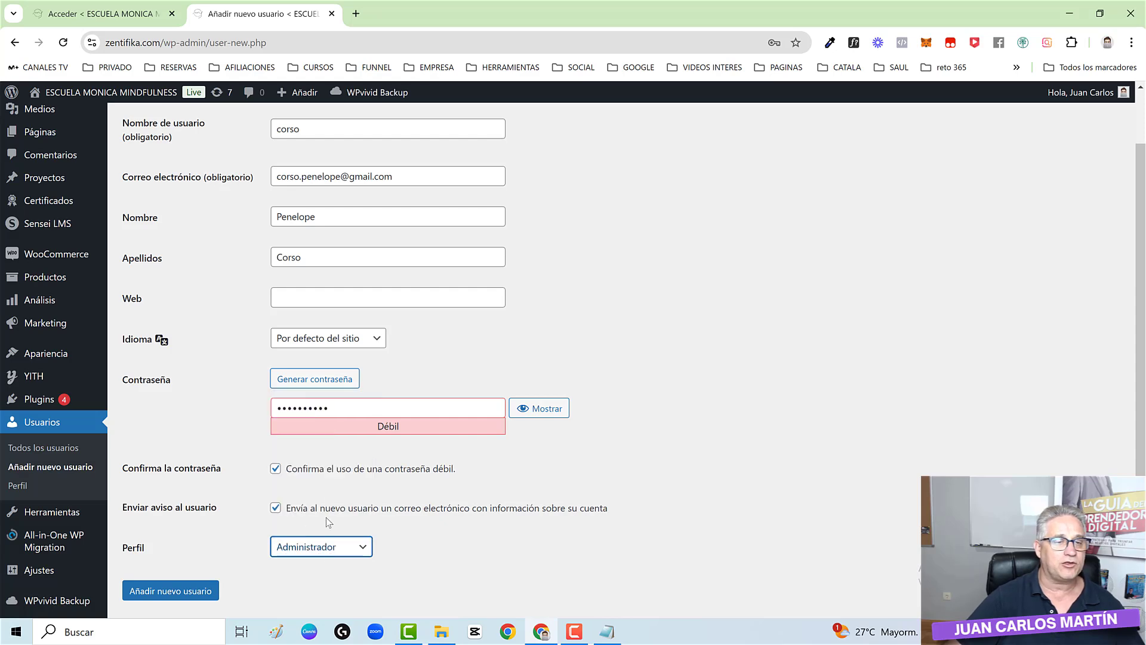
click(167, 594)
click(167, 594)
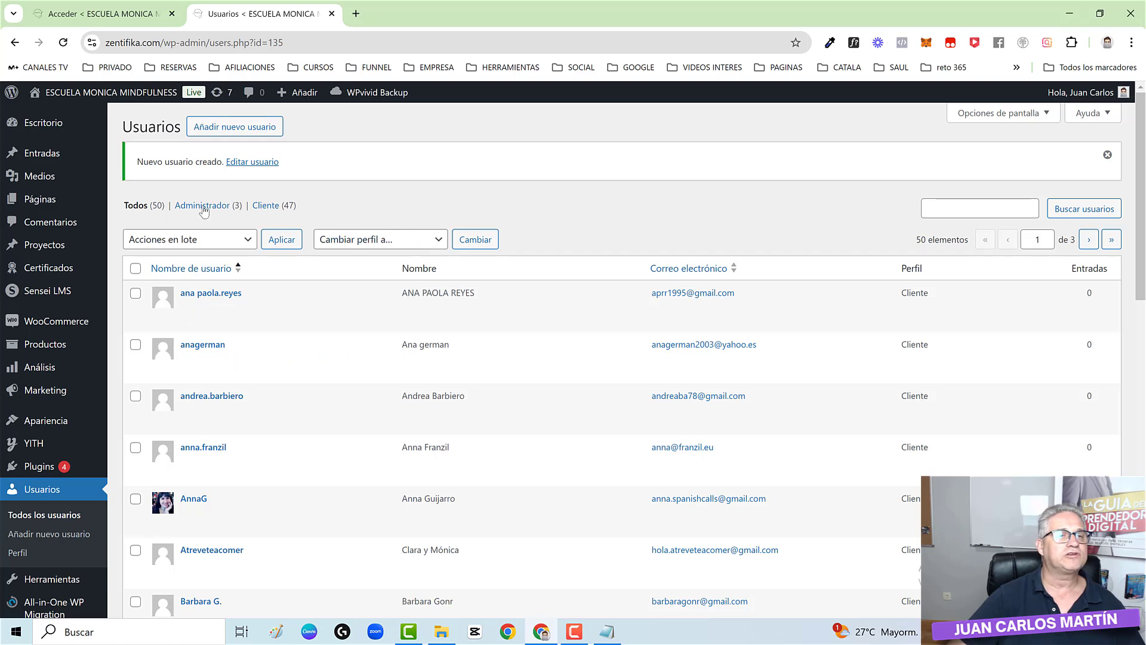
- Check the Administrador list, sign out of the current admin account, and log in as corso
click(203, 205)
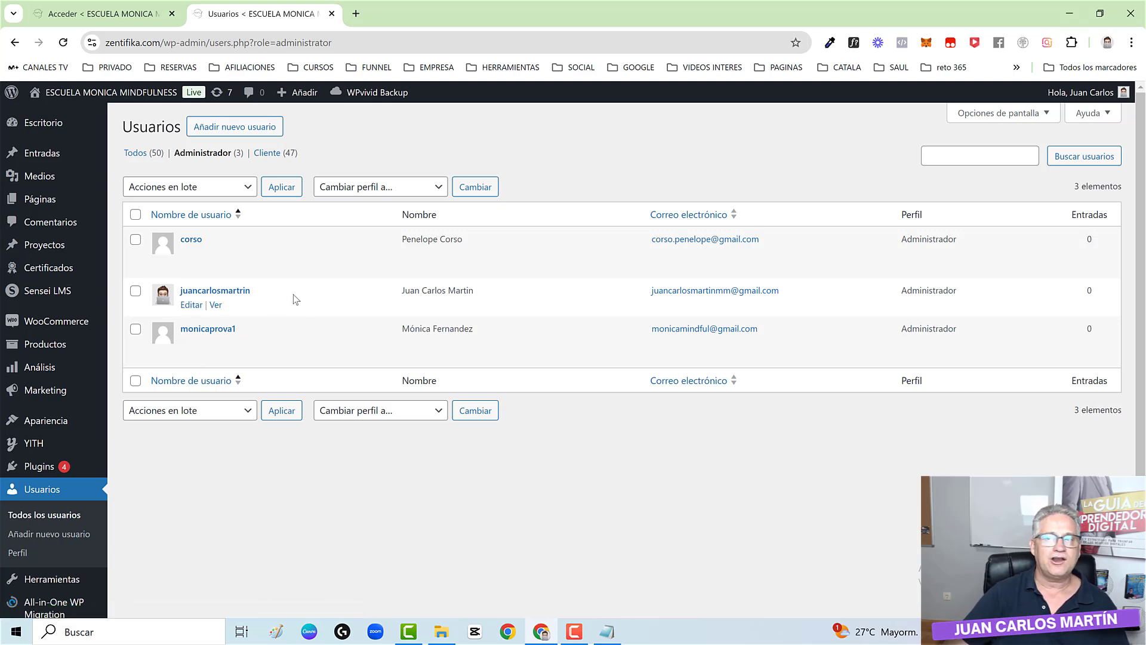
mouse_move(1098, 92)
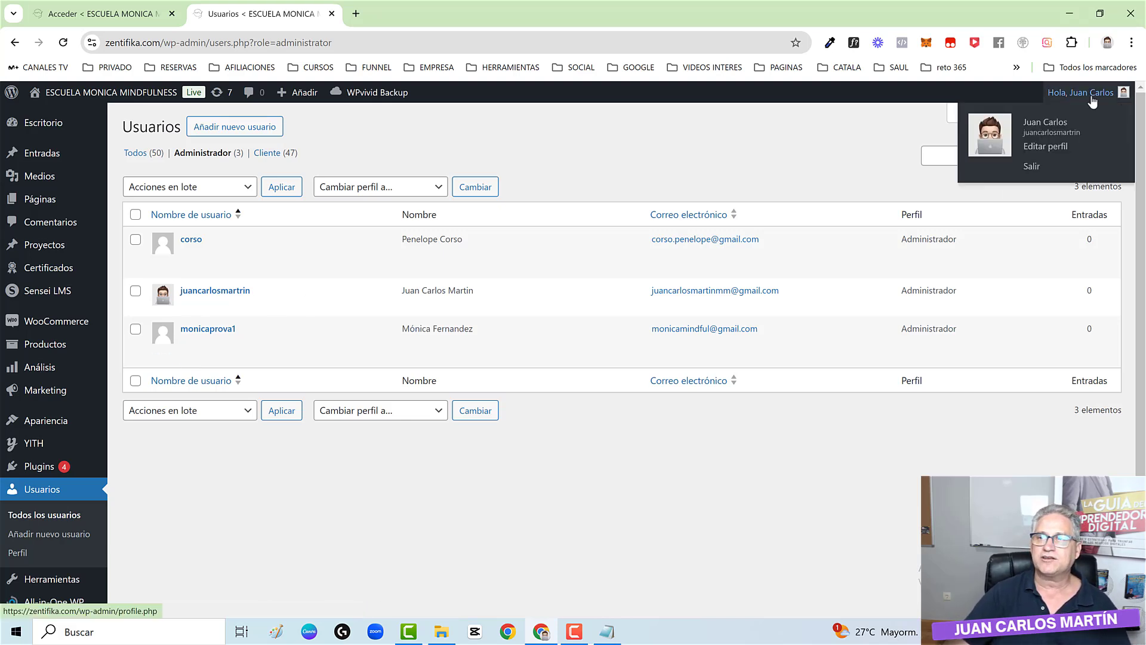
click(1032, 167)
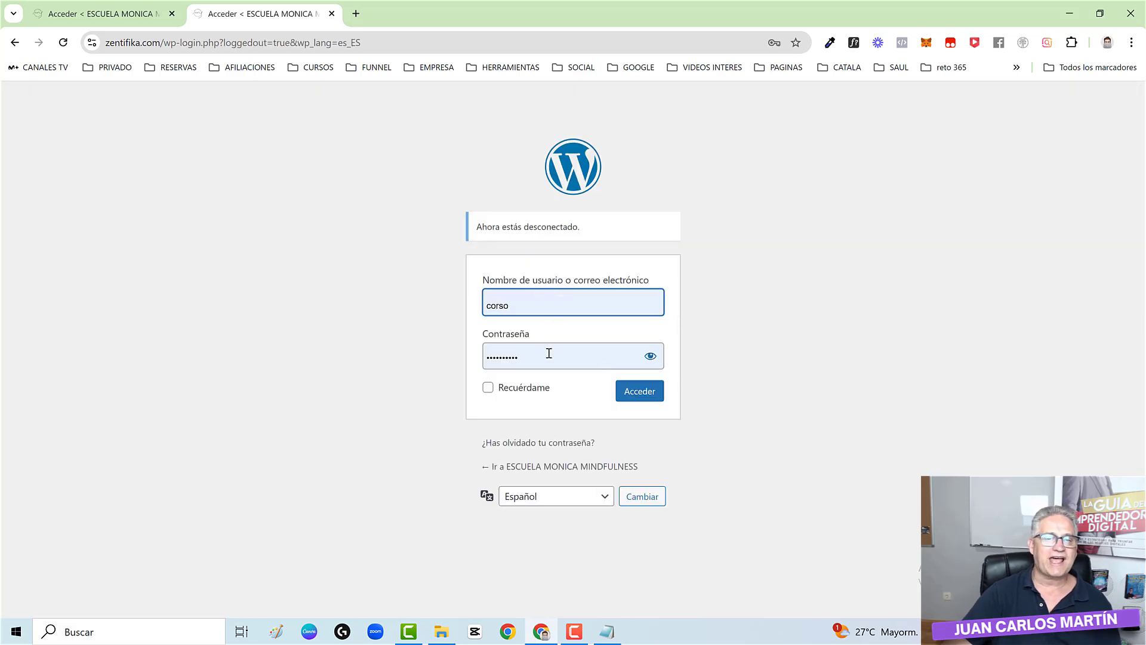
click(639, 396)
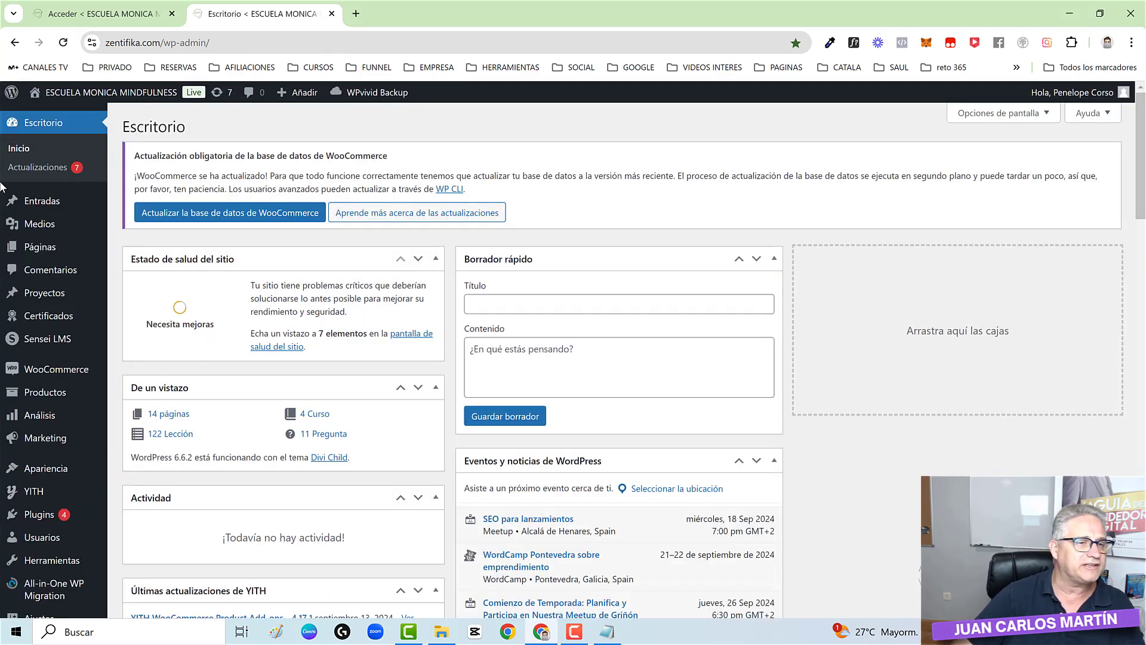
- Delete the old test administrator account, attributing all its content to corso
mouse_move(35, 539)
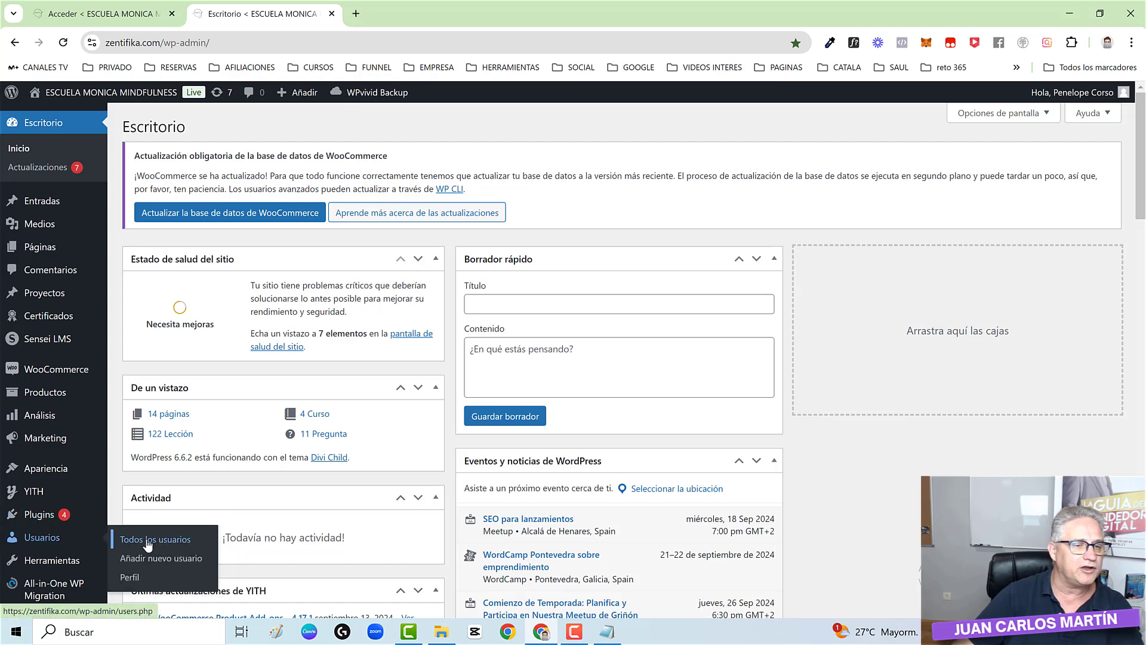
click(148, 540)
click(208, 153)
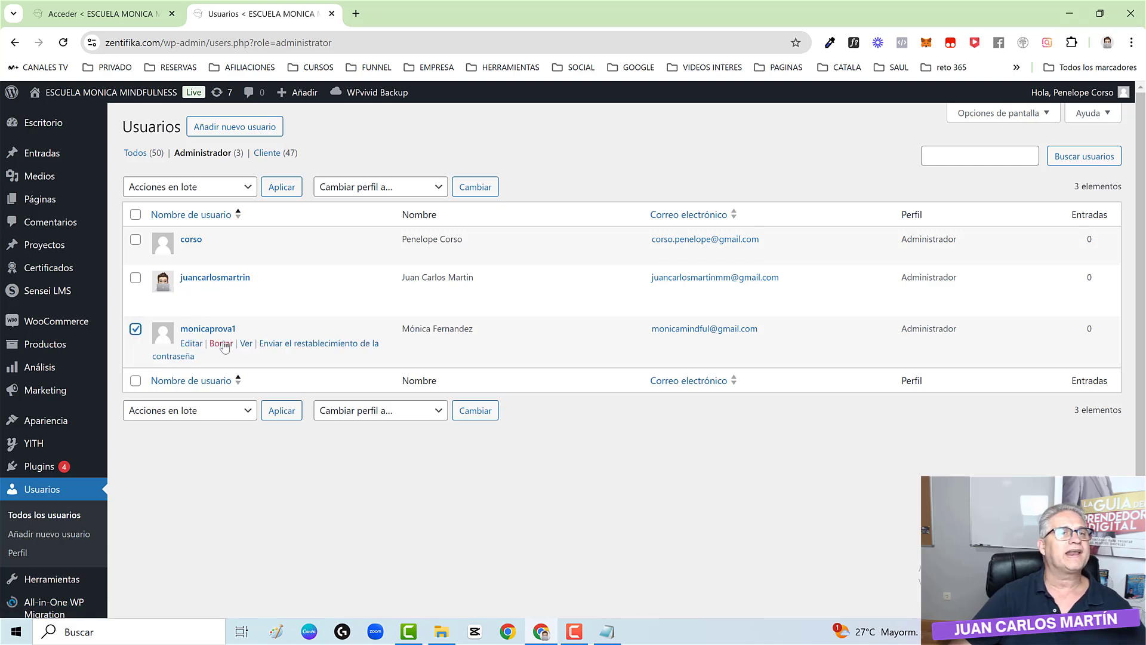
click(222, 346)
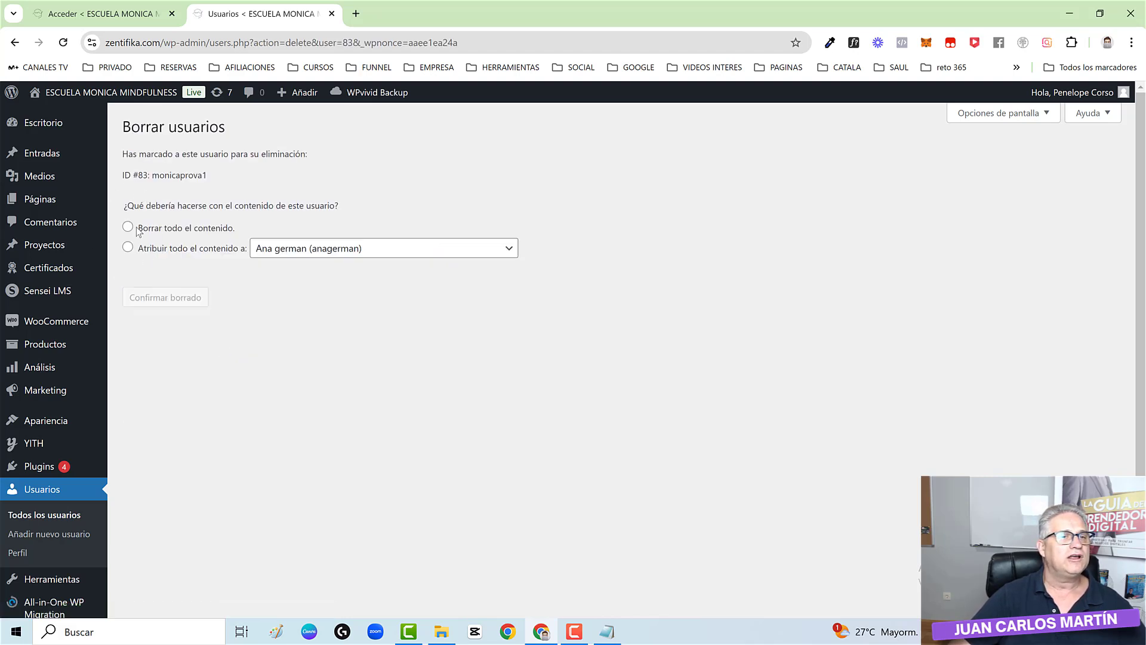
click(127, 247)
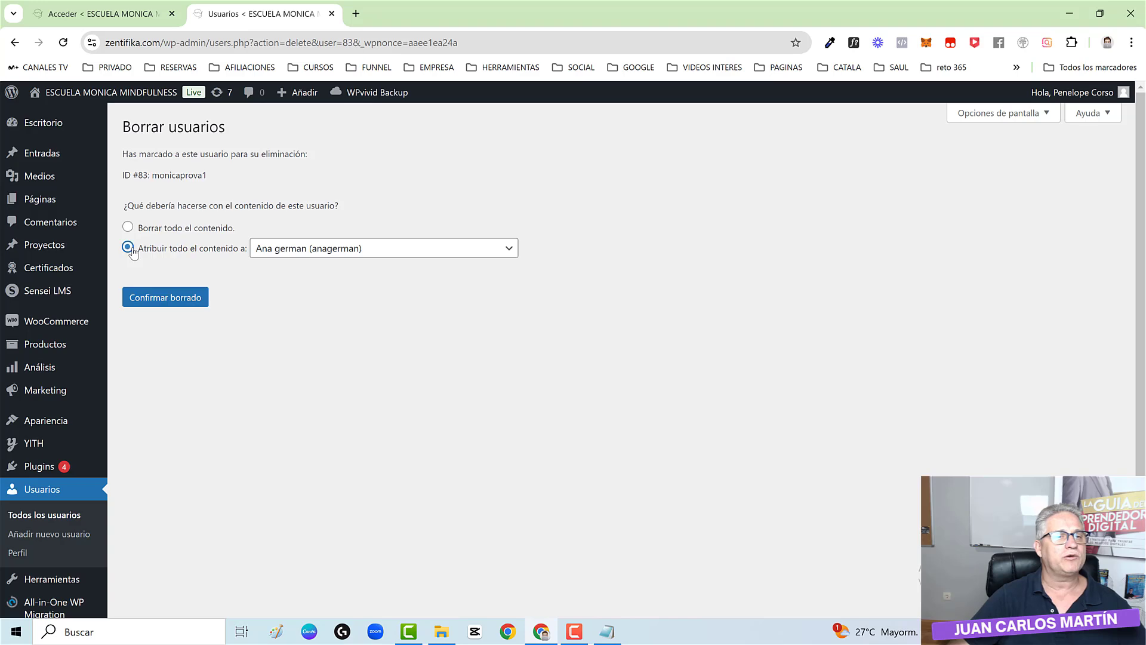
click(301, 251)
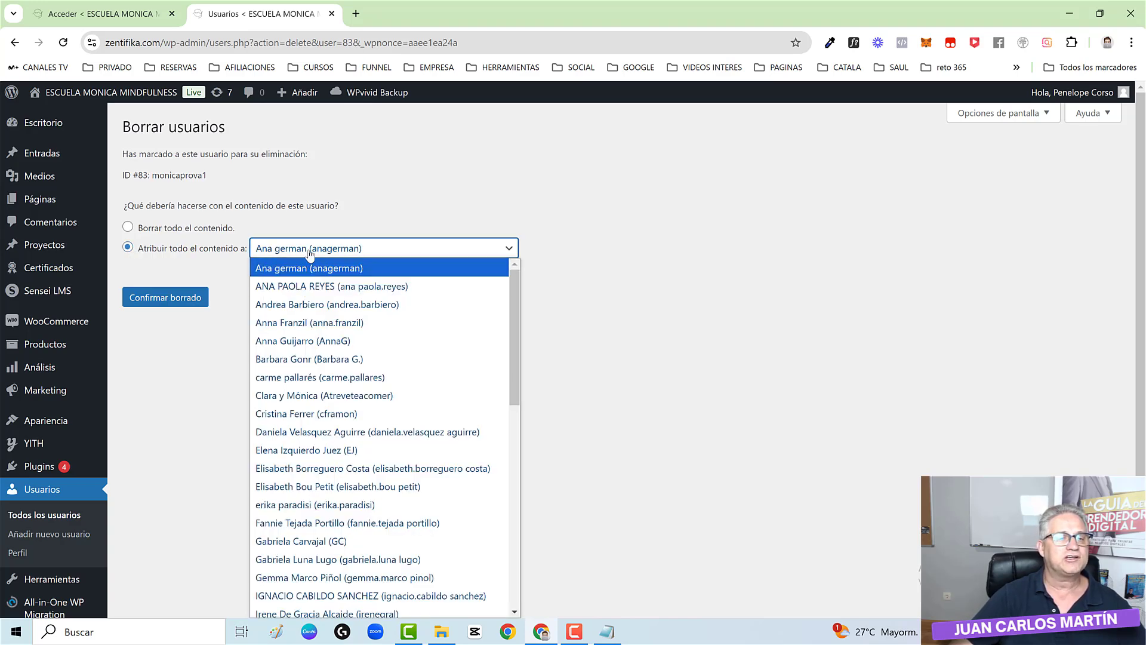
scroll(289, 478, down, 5)
click(288, 507)
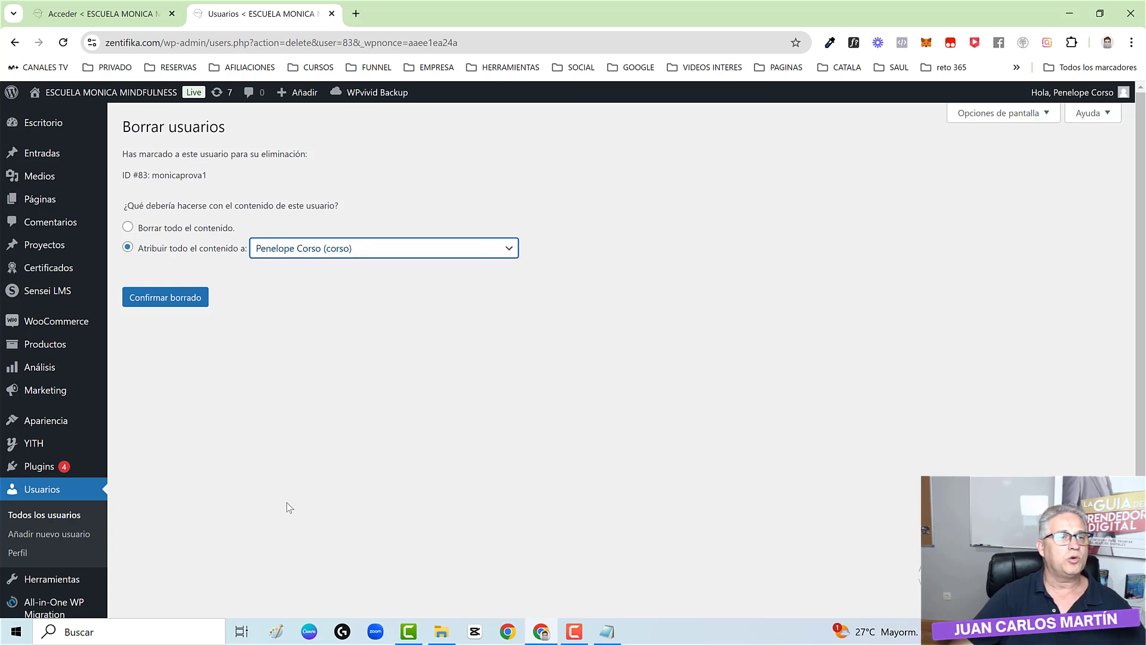
click(167, 302)
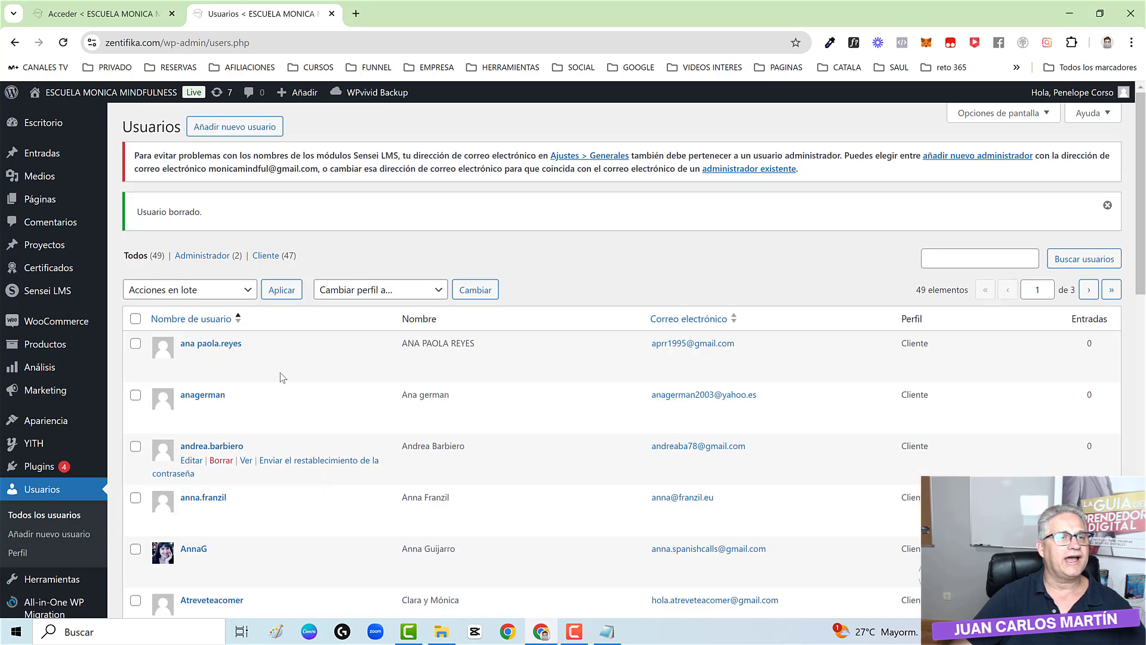
- Delete the last old administrator, reassigning its content to corso, then recheck the Administrador list
click(202, 257)
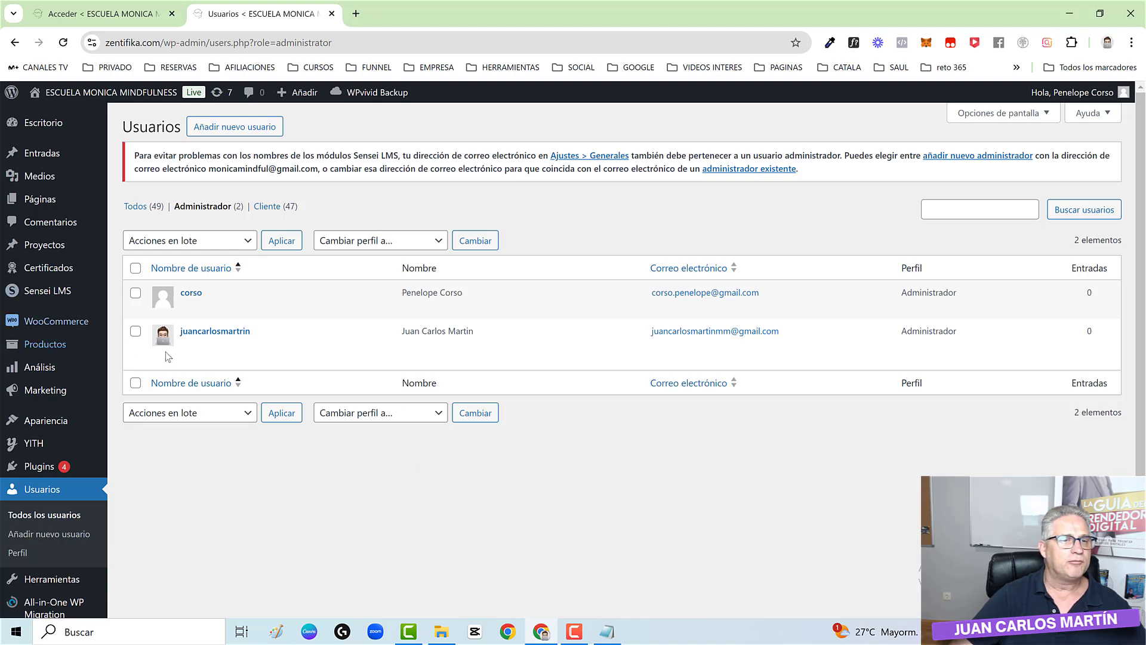
click(222, 351)
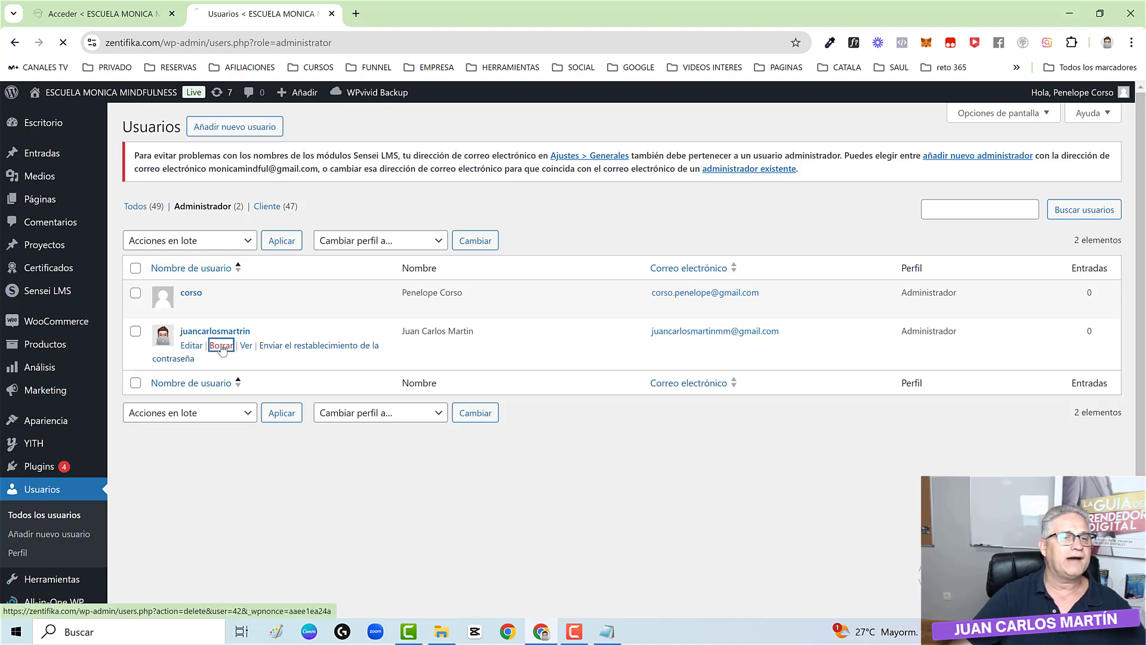
click(127, 291)
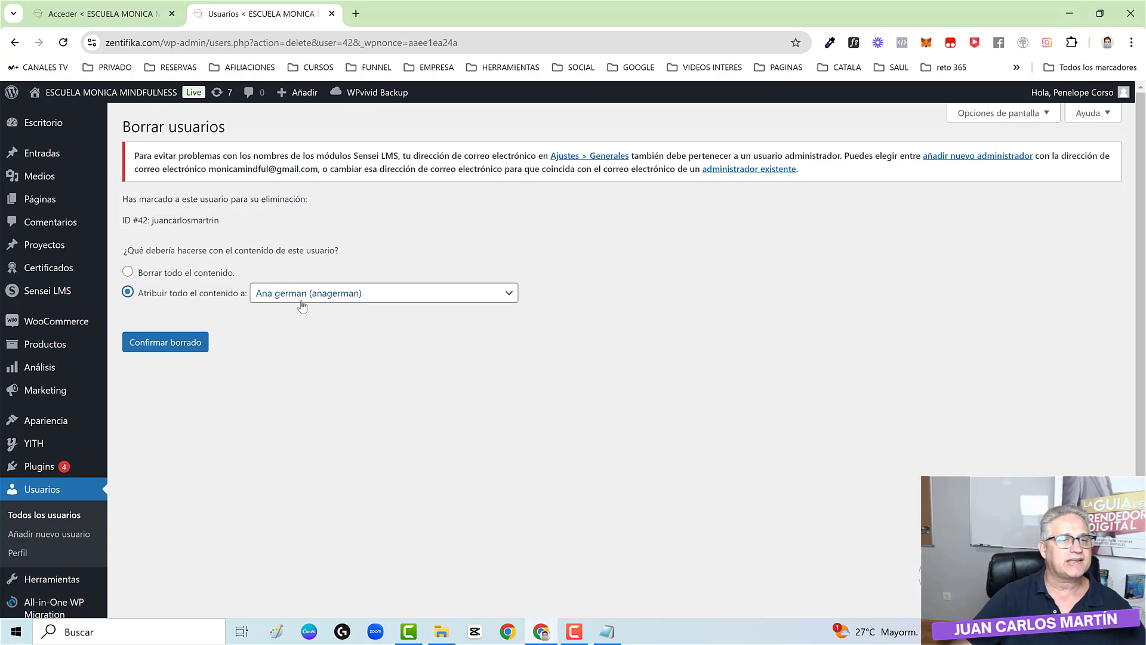
click(308, 294)
text(pen)
key(Return)
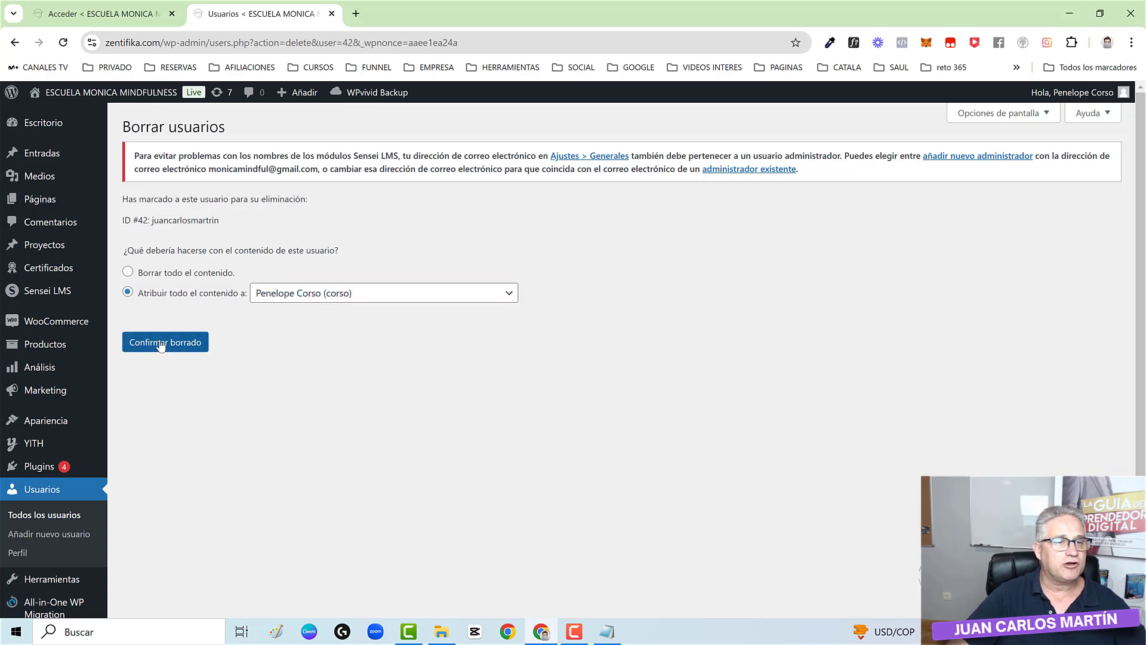
click(161, 343)
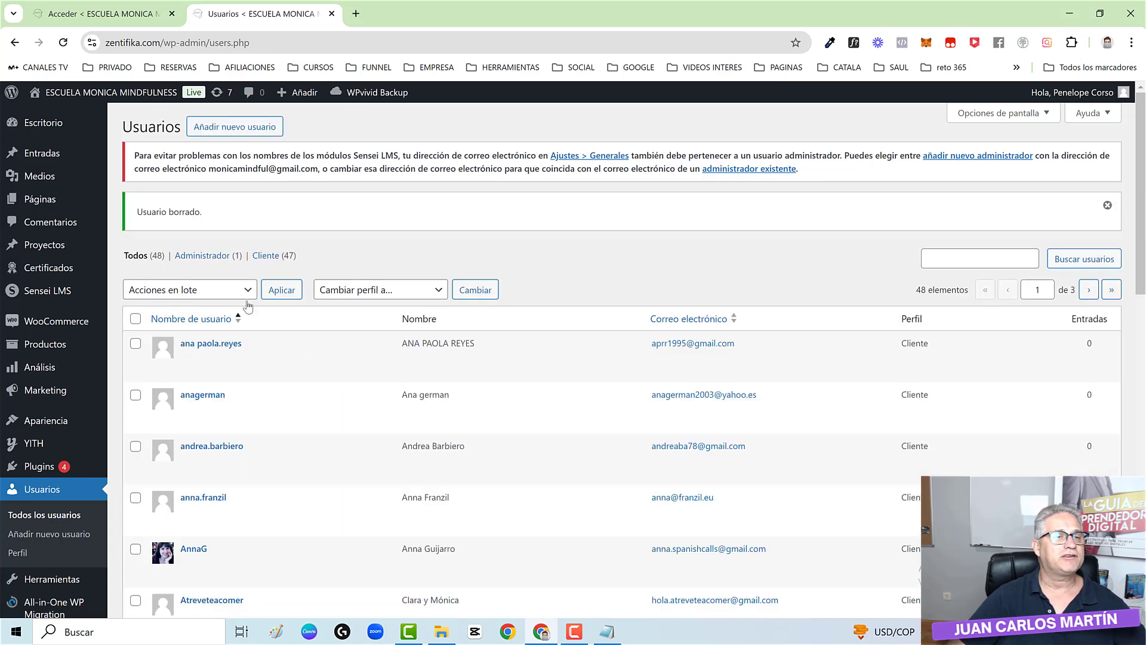
click(203, 256)
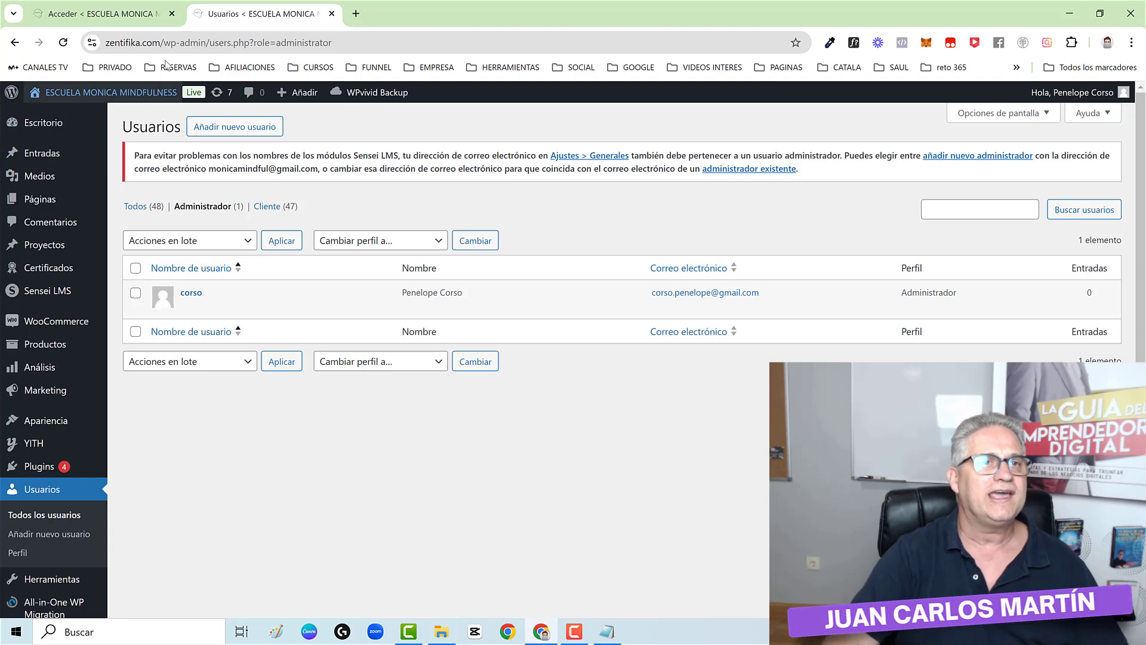
- Load the public site zentifika.com in the browser
click(164, 40)
text(zentifika.com)
key(Return)
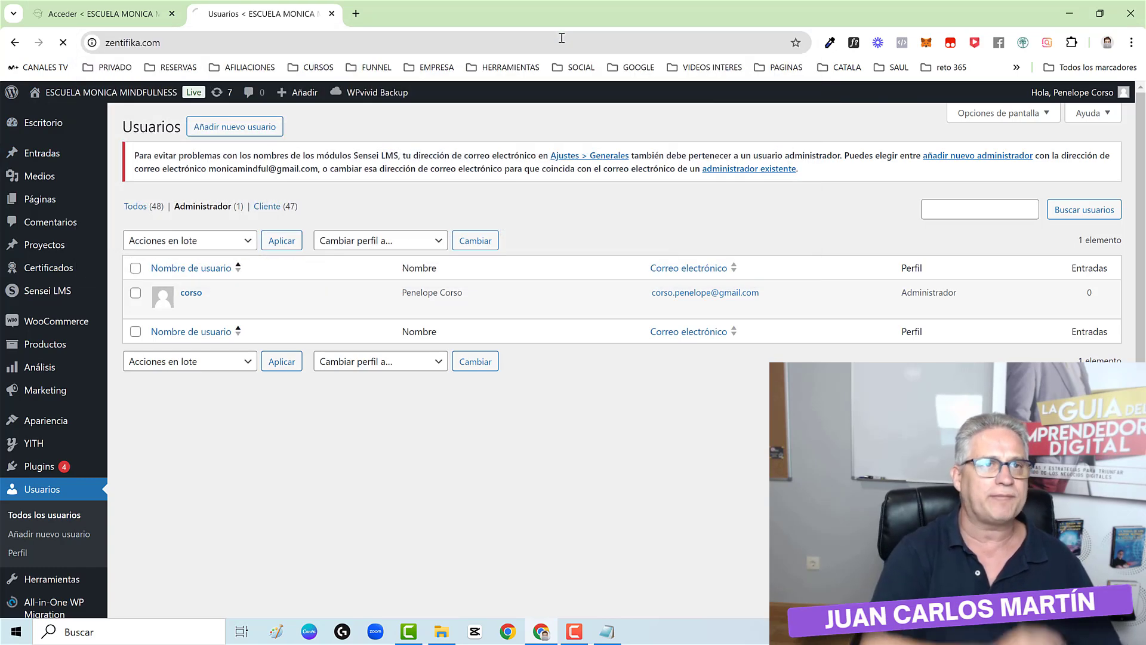